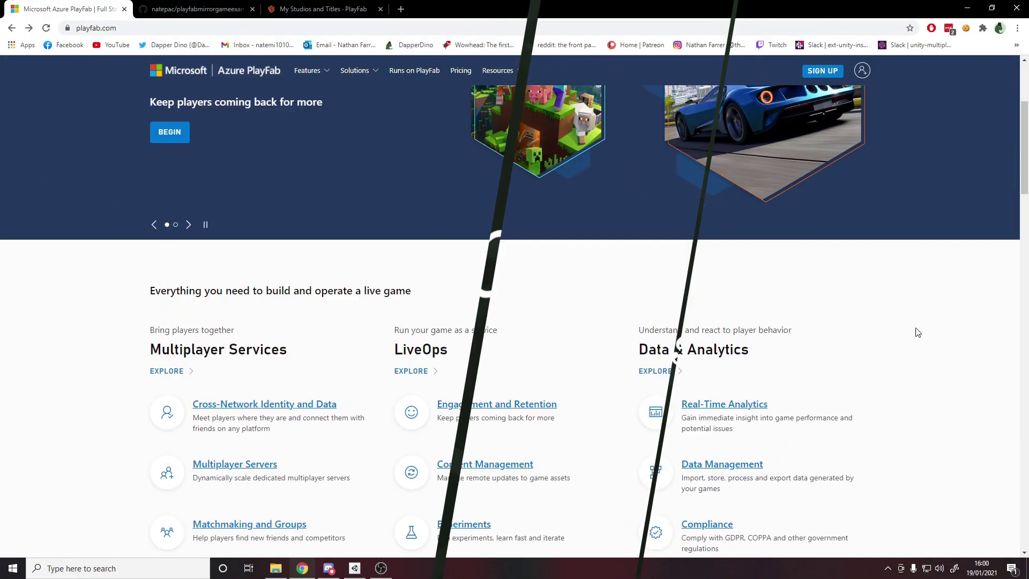
# Step: Return to My Studios and Titles and open My Game's multiplayer Server Builds, where Testing is Deployed
pyautogui.scroll(-4, 917, 332)
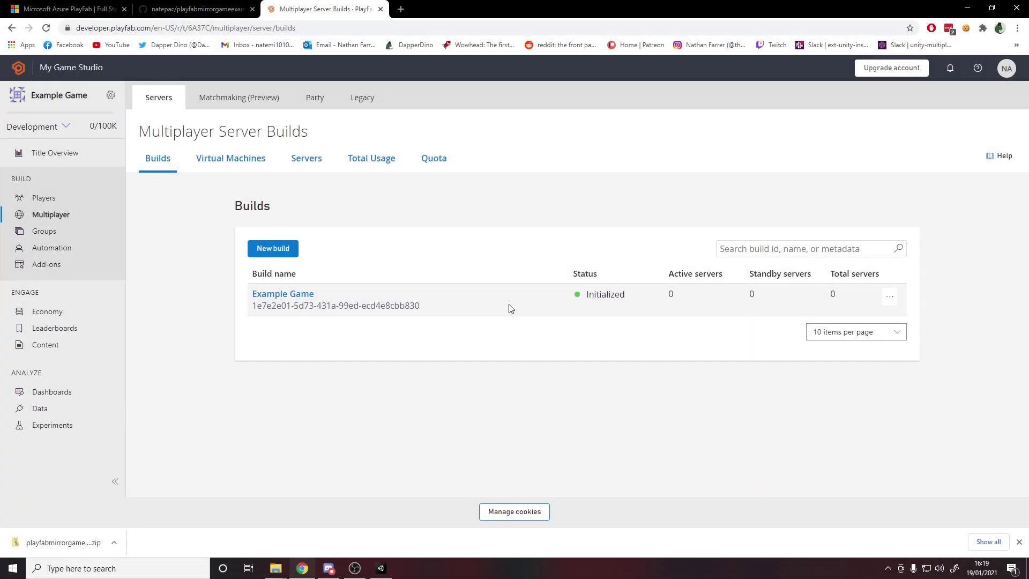
pyautogui.click(71, 68)
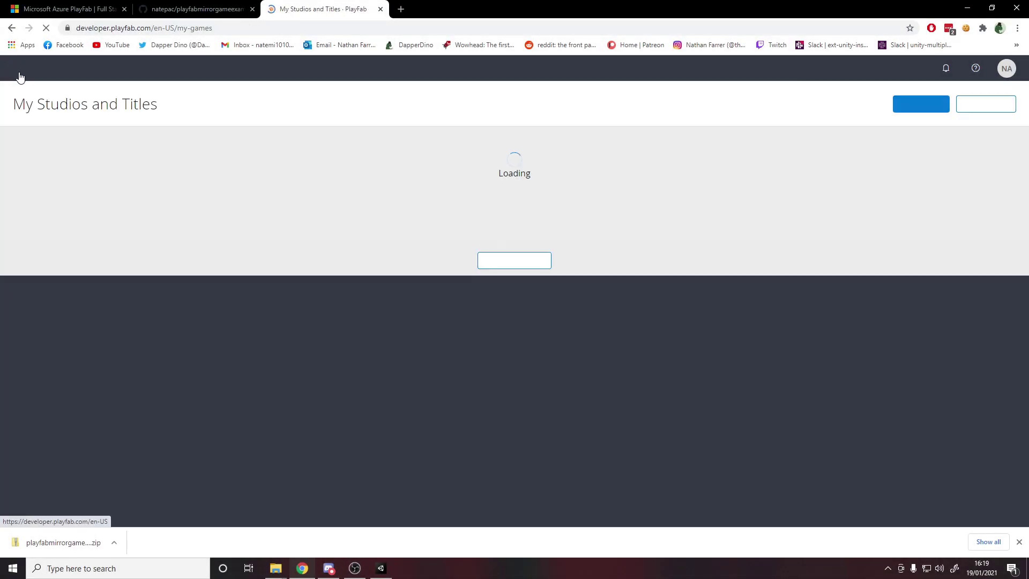
pyautogui.click(321, 333)
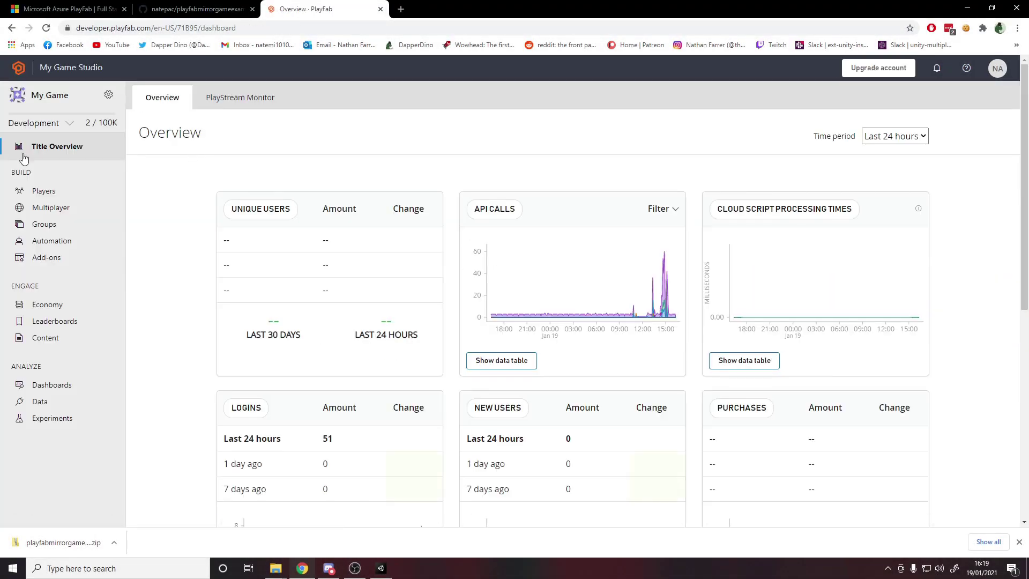
pyautogui.click(65, 208)
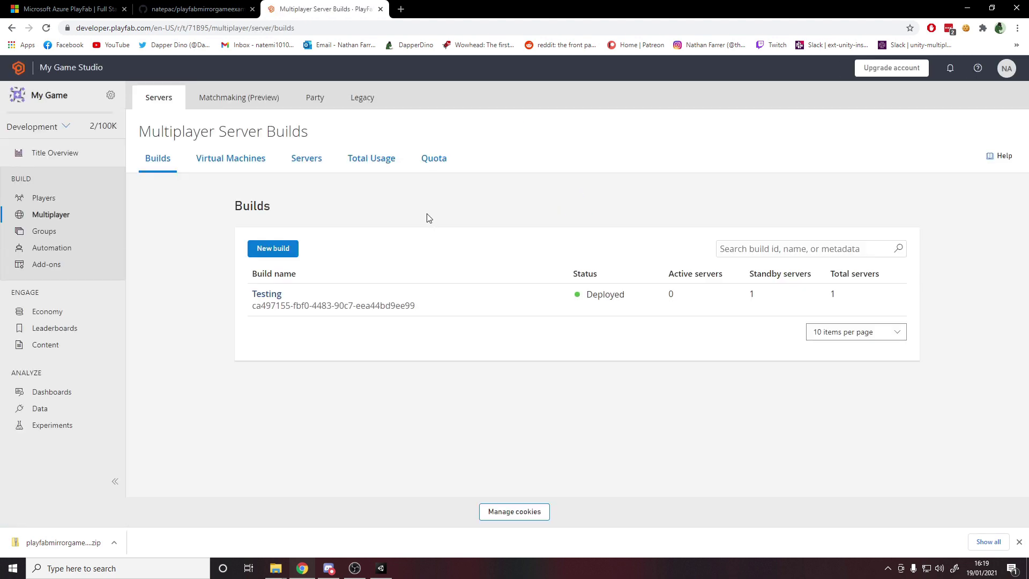
pyautogui.moveTo(636, 304)
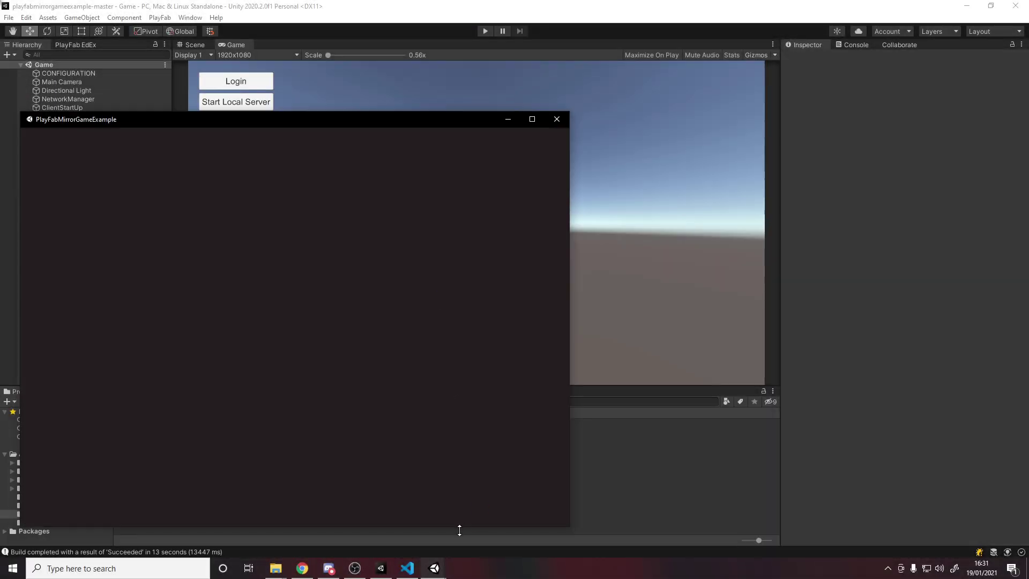
# Step: Arrange the two built game windows side by side on screen
pyautogui.moveTo(434, 568)
pyautogui.click(480, 535)
pyautogui.moveTo(438, 91); pyautogui.dragTo(707, 205)
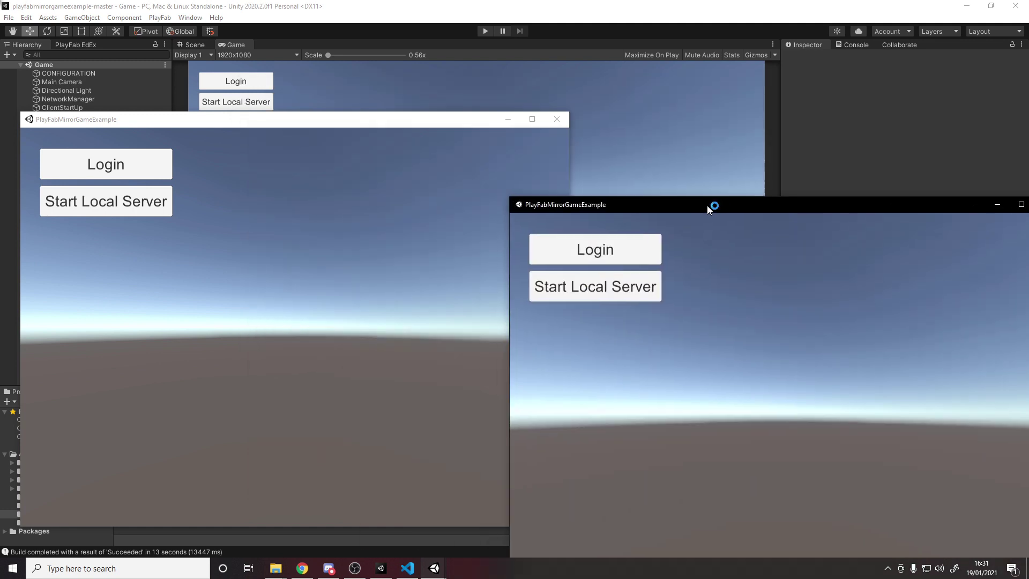
pyautogui.moveTo(583, 206); pyautogui.dragTo(531, 155)
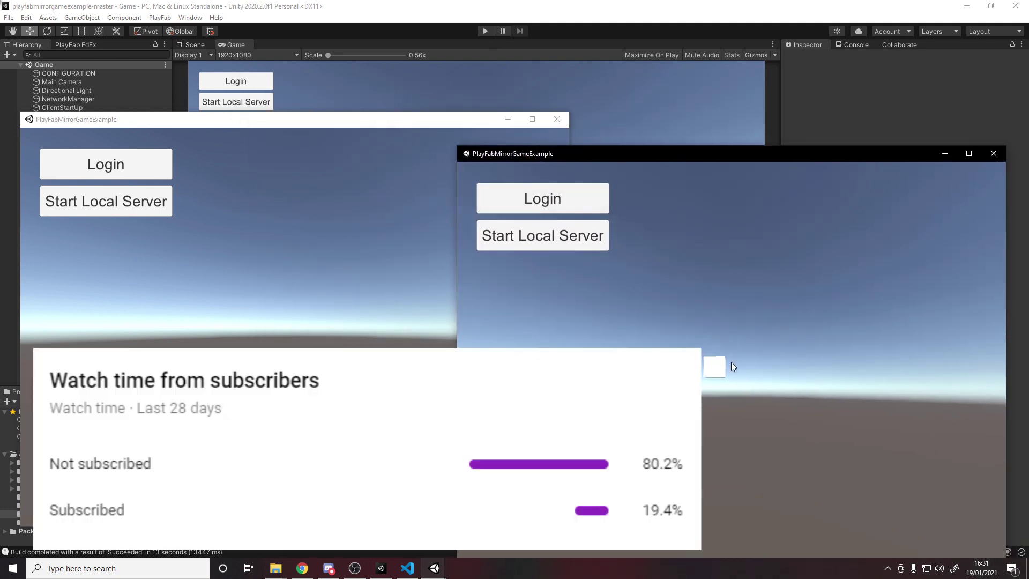
pyautogui.click(376, 225)
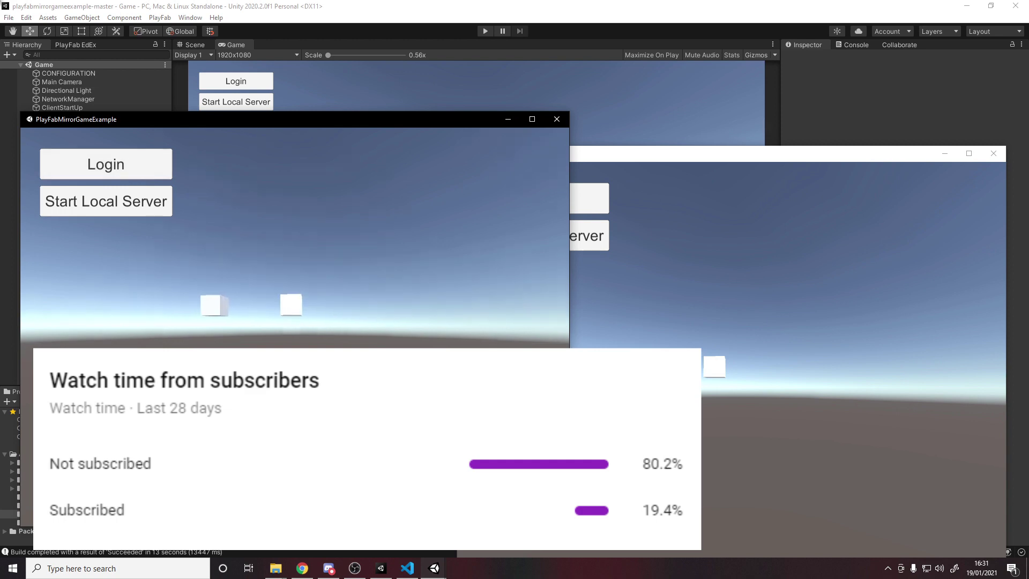
# Step: Log the Unity editor's game in to the server and bring both standalone clients forward
pyautogui.click(509, 81)
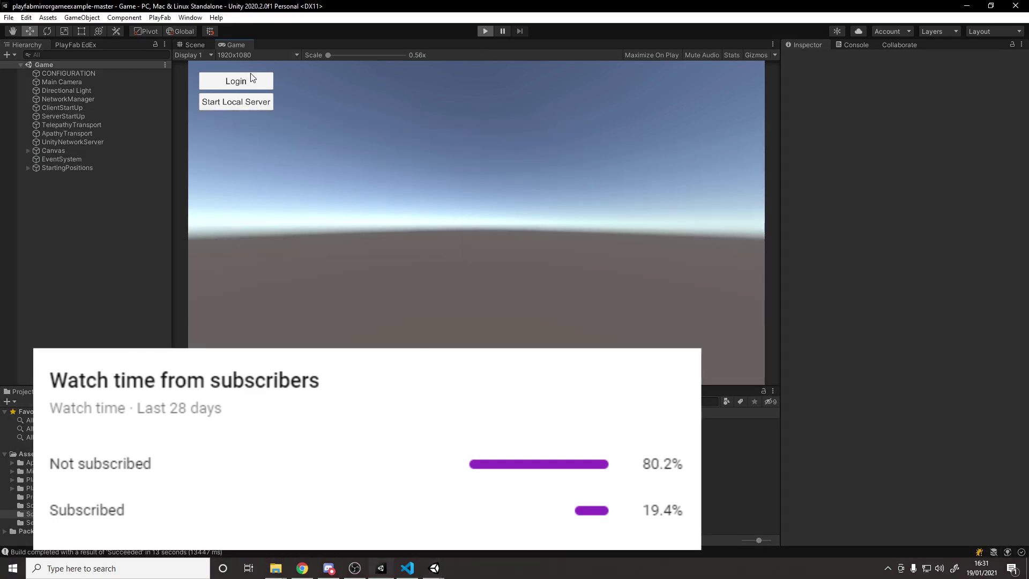
pyautogui.click(248, 86)
pyautogui.click(434, 568)
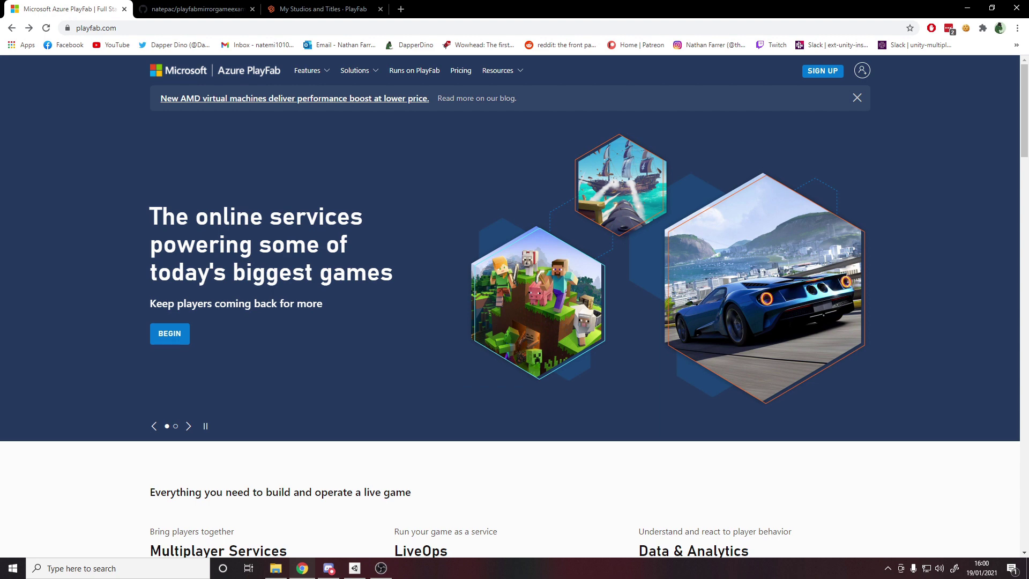
# Step: Scroll through the playfab.com feature list, then return to the My Studios and Titles tab
pyautogui.scroll(-8, 916, 328)
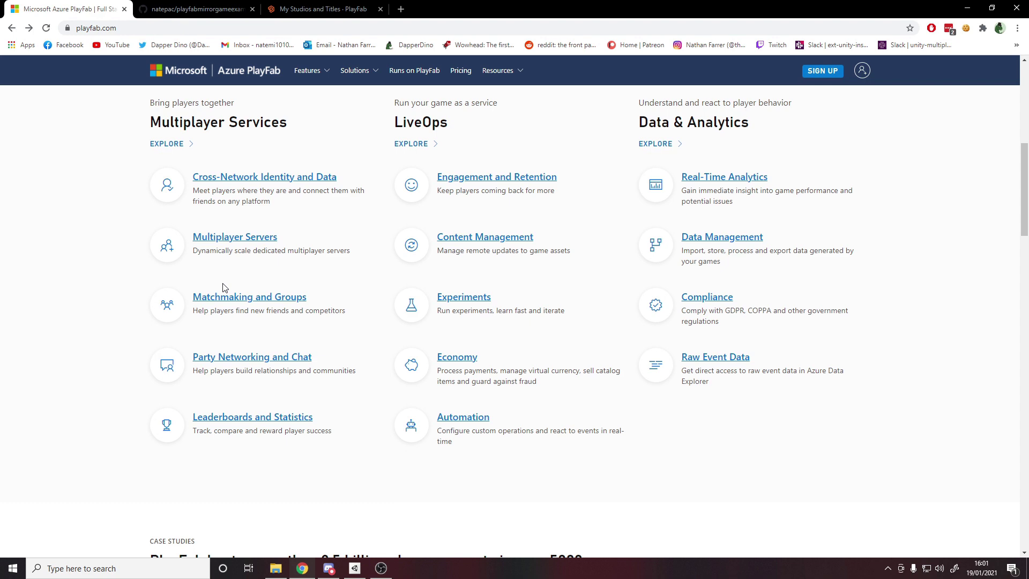
pyautogui.scroll(8, 649, 185)
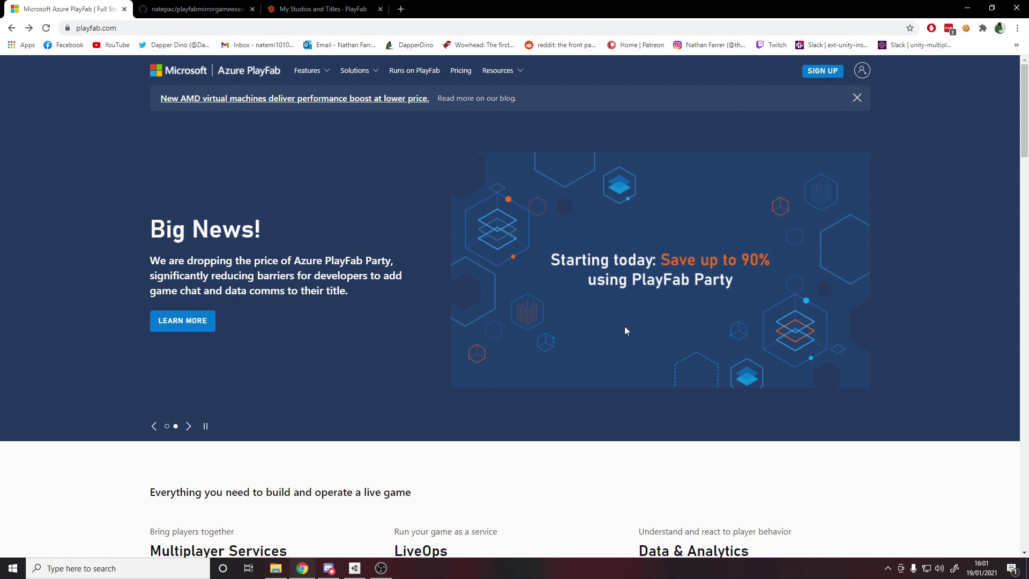
pyautogui.click(348, 5)
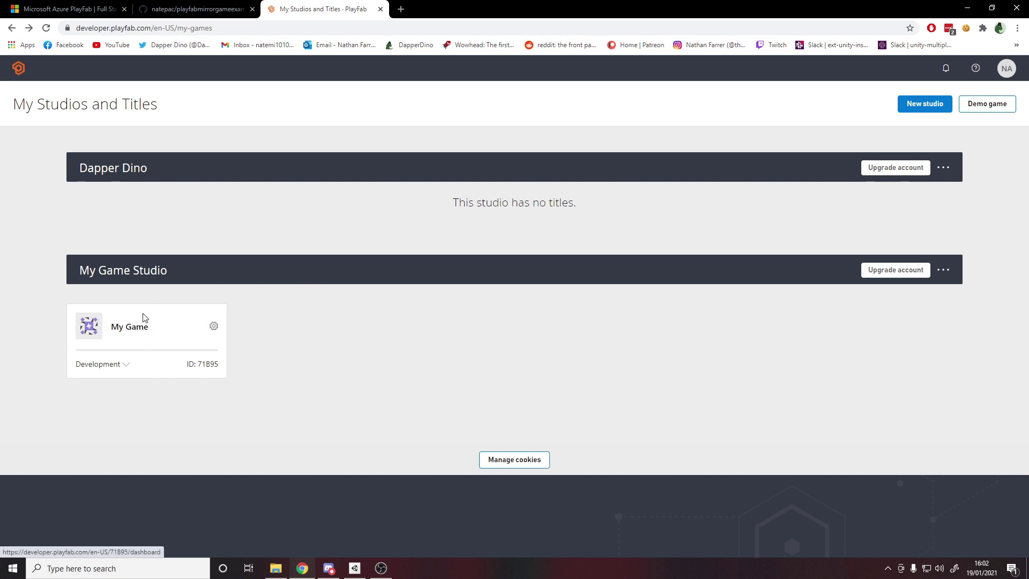
# Step: Open the '...' options menu on the My Game Studio header
pyautogui.click(942, 271)
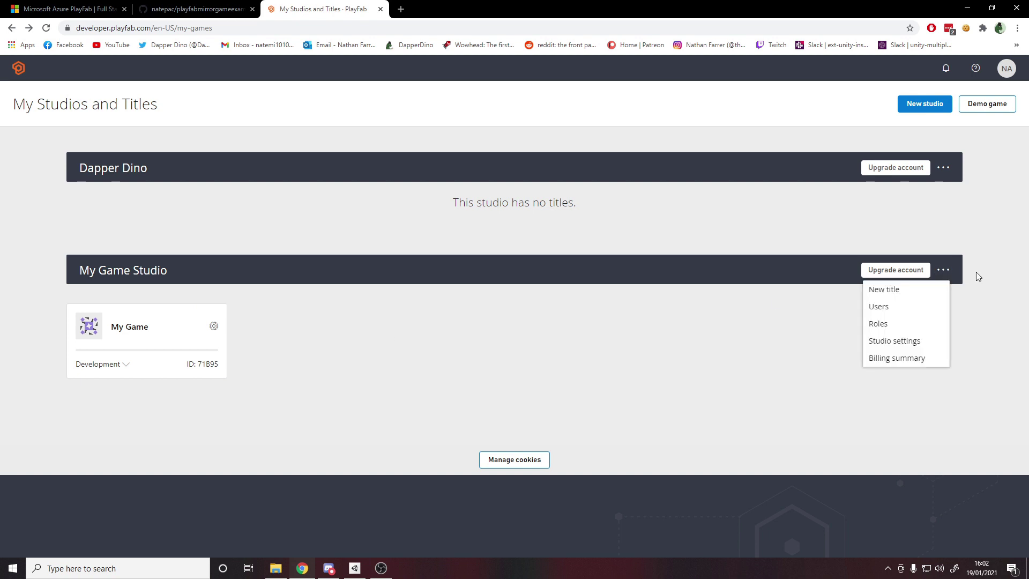
# Step: Add a new title named 'Example Game' with genre Turn-based strategy and create it
pyautogui.click(904, 291)
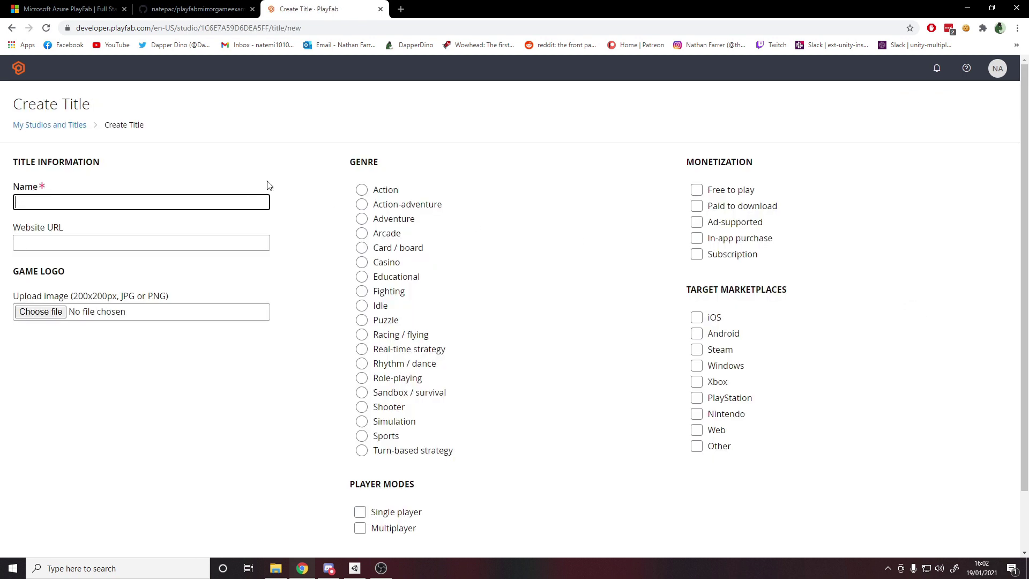
pyautogui.click(268, 186)
pyautogui.click(240, 198)
pyautogui.click(361, 234)
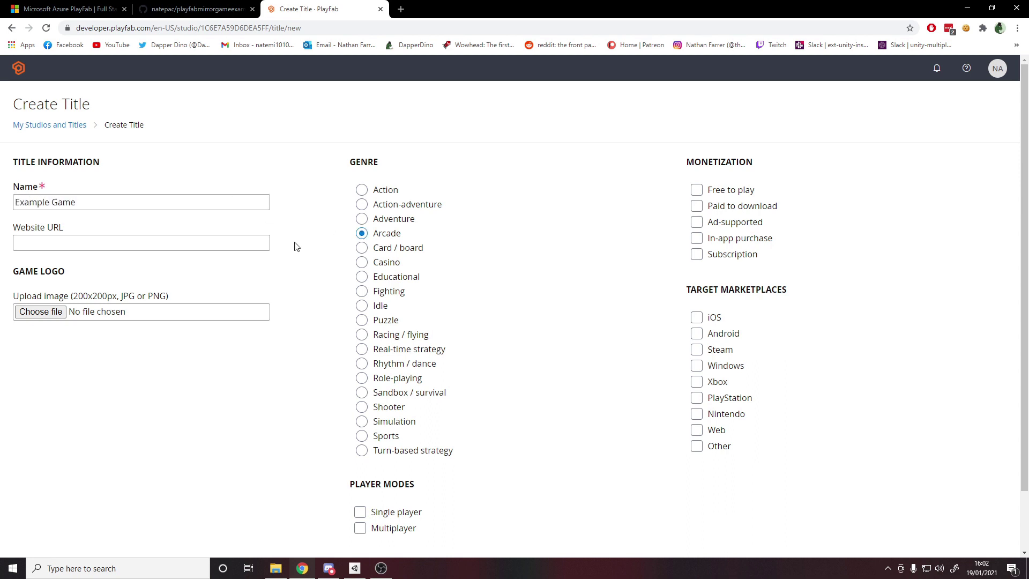
pyautogui.click(243, 243)
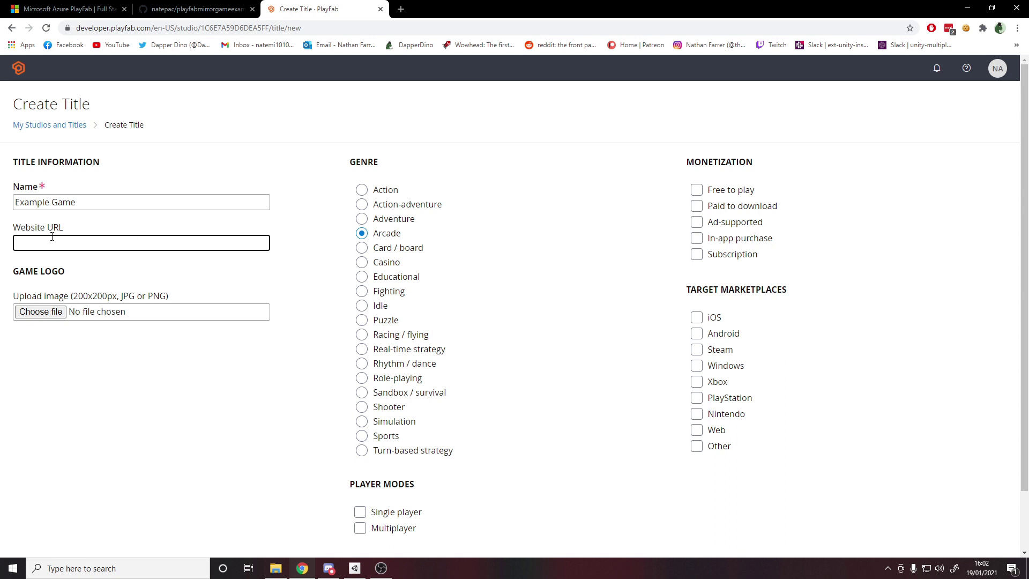
pyautogui.click(362, 450)
pyautogui.scroll(-2, 420, 304)
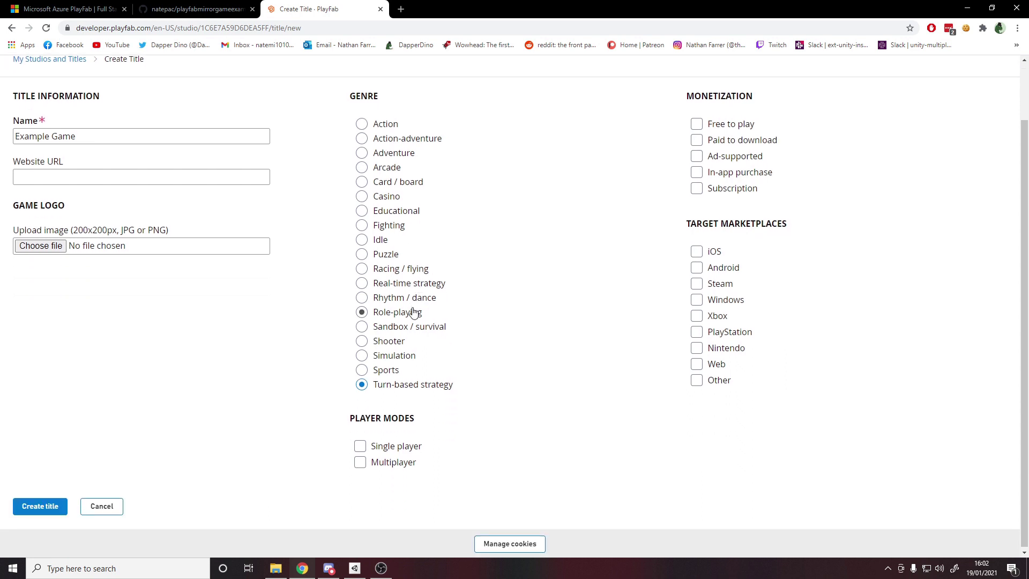
pyautogui.click(50, 504)
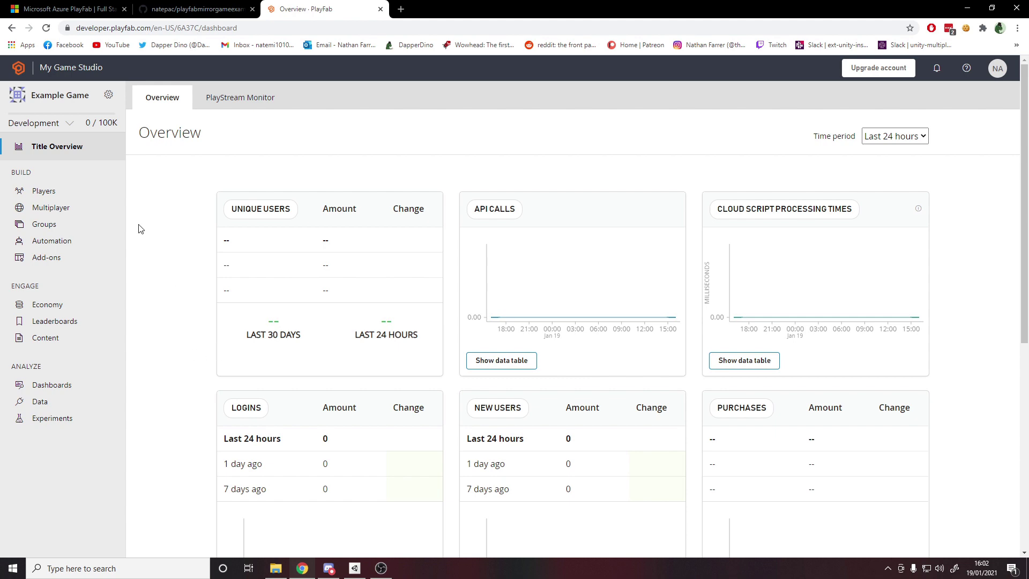
# Step: Open Example Game's Multiplayer section and scroll to the Available services for testing table
pyautogui.scroll(-3, 547, 307)
pyautogui.scroll(3, 104, 240)
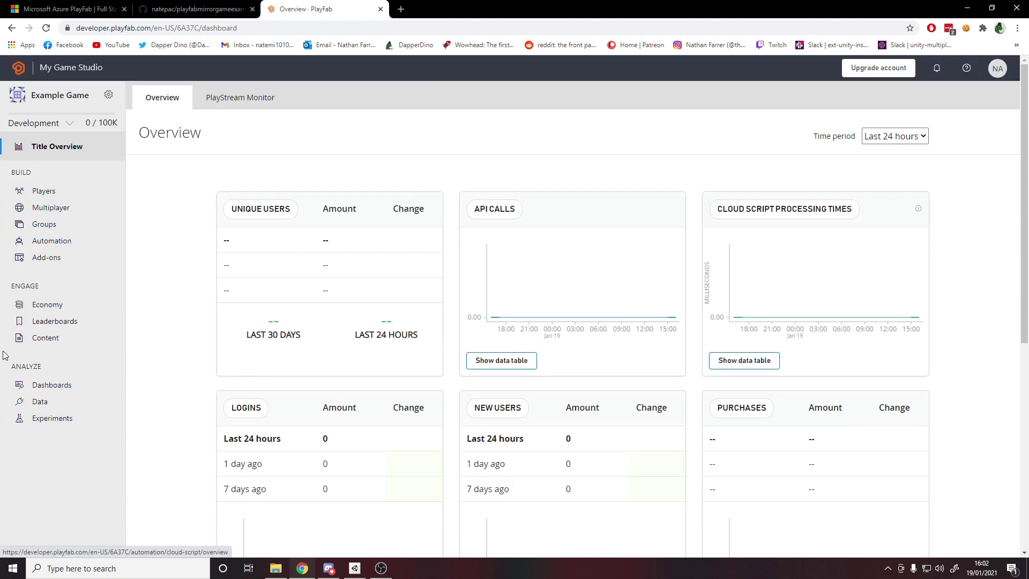
pyautogui.click(55, 209)
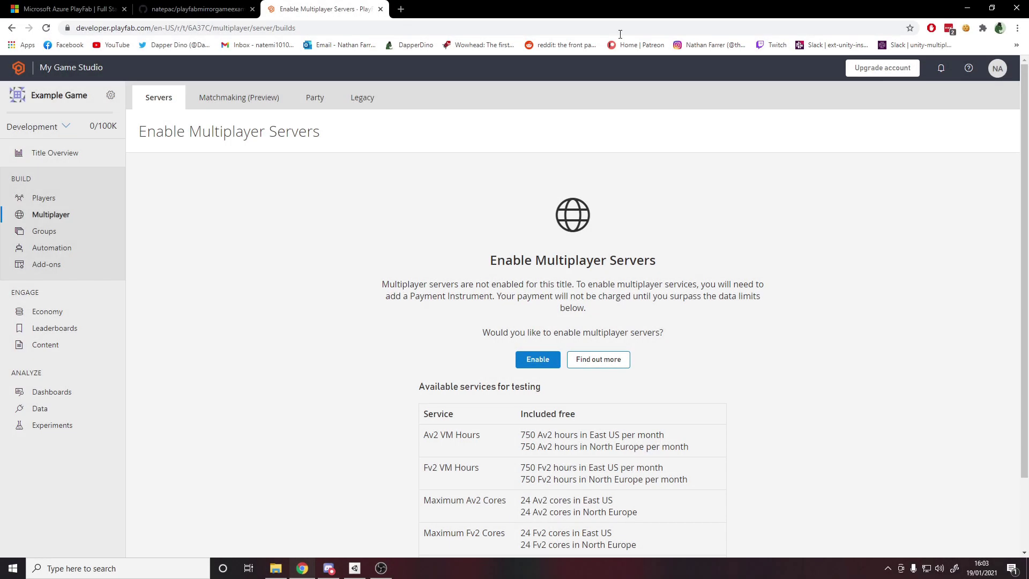
pyautogui.scroll(-2, 519, 160)
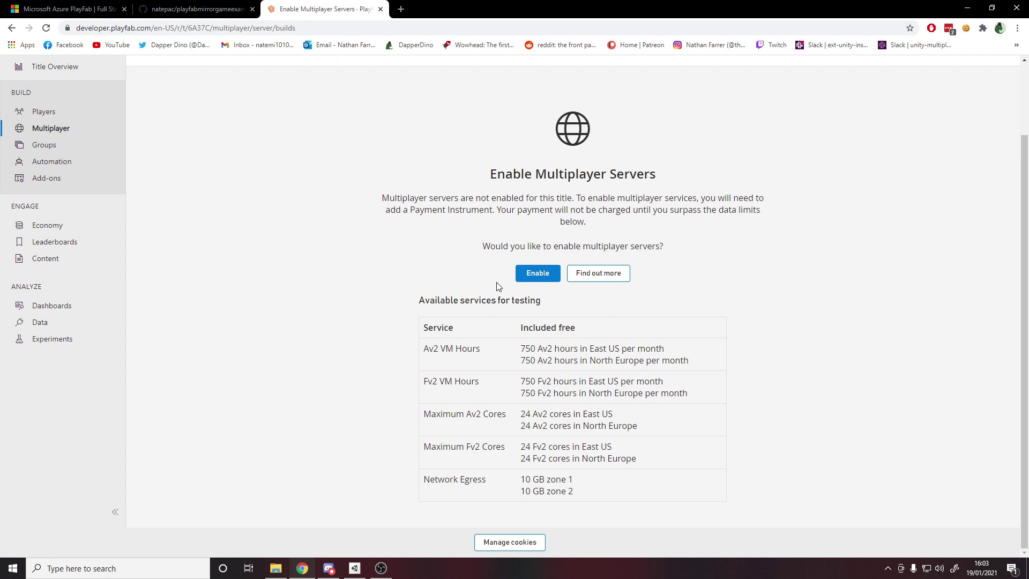
# Step: Highlight the free testing allowances: Av2/Fv2 hours per region, core limits and network egress
pyautogui.moveTo(519, 348); pyautogui.dragTo(534, 348)
pyautogui.moveTo(665, 348); pyautogui.dragTo(690, 360)
pyautogui.click(540, 378)
pyautogui.moveTo(523, 379); pyautogui.dragTo(683, 384)
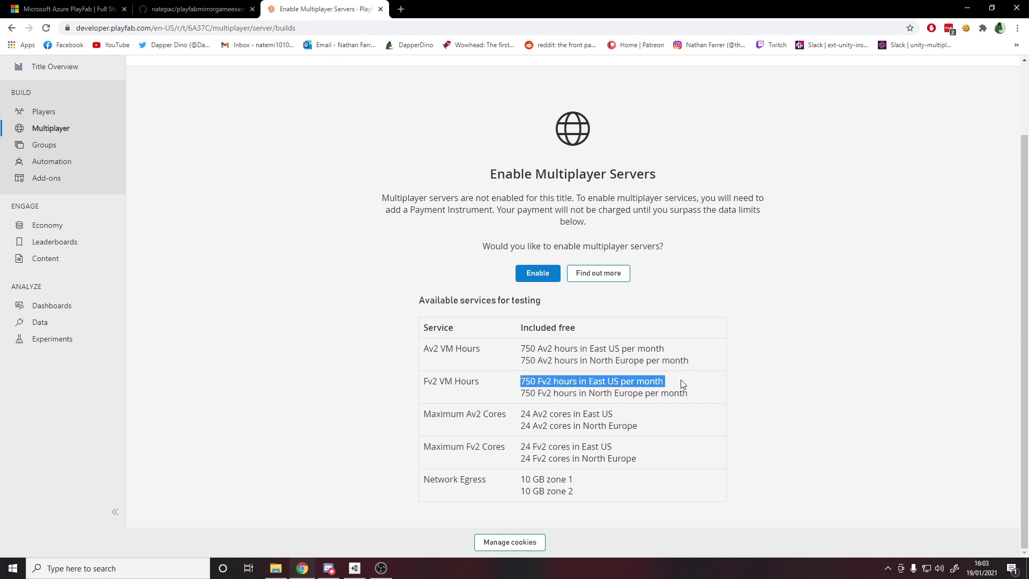
pyautogui.moveTo(525, 393); pyautogui.dragTo(710, 394)
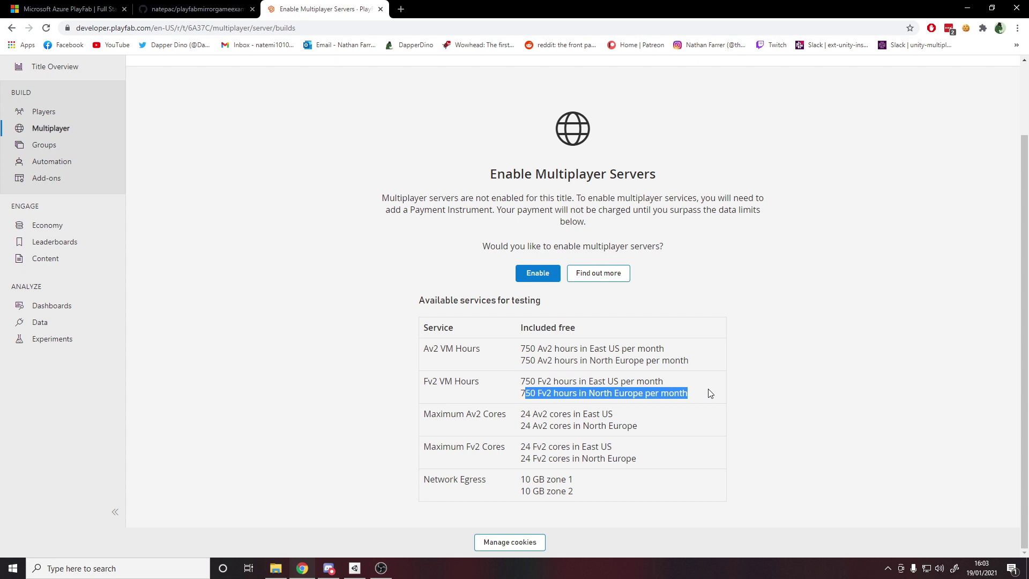
pyautogui.click(710, 393)
pyautogui.moveTo(528, 415); pyautogui.dragTo(741, 466)
pyautogui.click(742, 466)
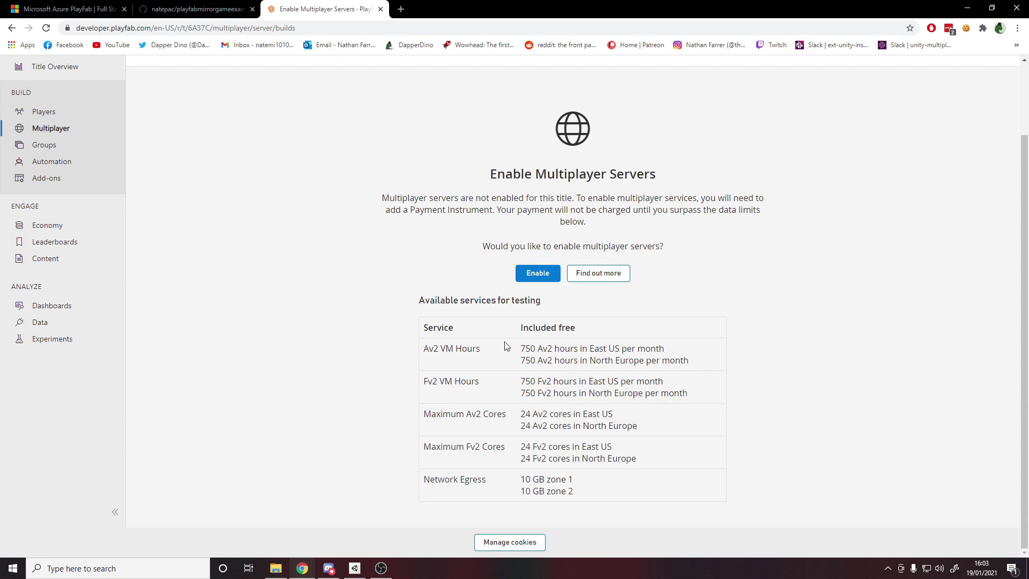
pyautogui.moveTo(458, 346); pyautogui.dragTo(669, 491)
pyautogui.click(668, 491)
pyautogui.moveTo(607, 476); pyautogui.dragTo(499, 360)
pyautogui.click(758, 384)
# Step: Enable multiplayer servers for Example Game, then go to the example repository's GitHub tab
pyautogui.click(571, 274)
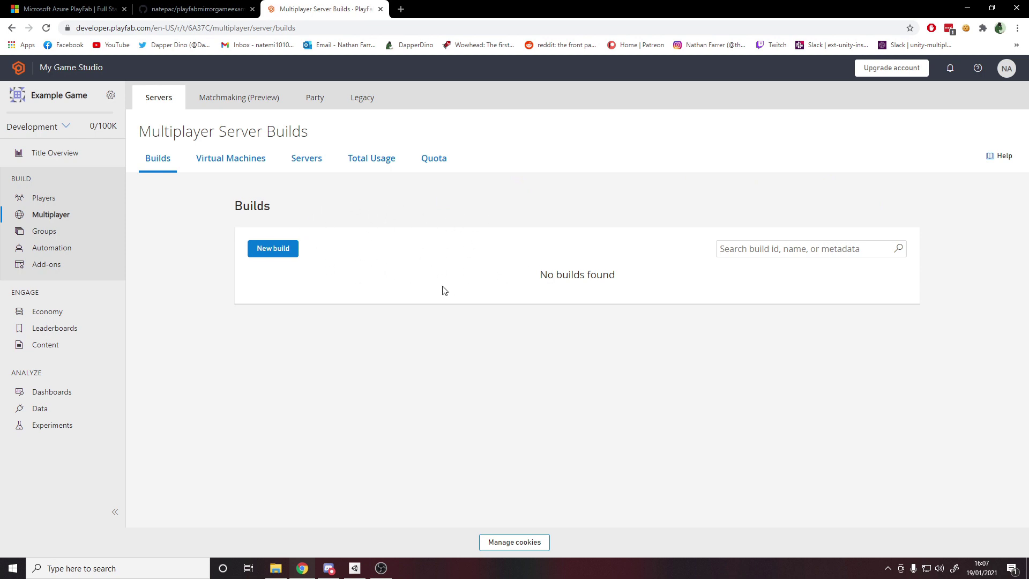
pyautogui.click(193, 9)
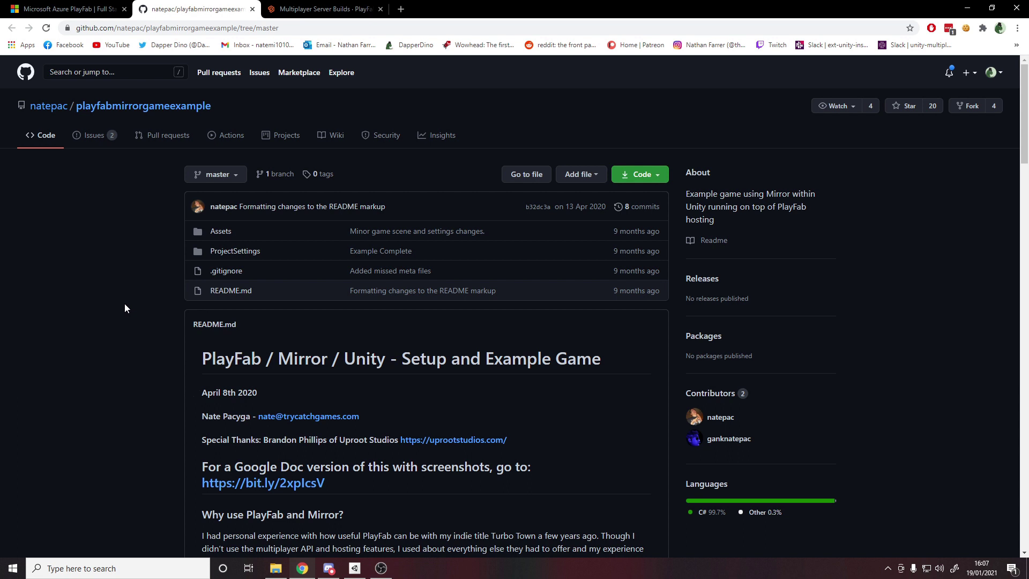
# Step: Download the playfabmirrorgameexample repository as a ZIP from the Code menu
pyautogui.click(643, 177)
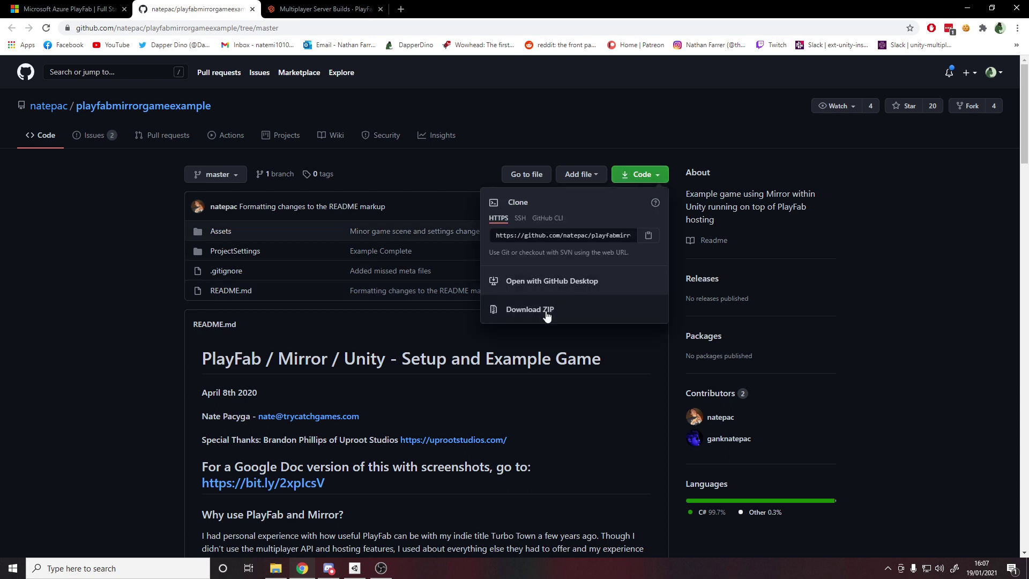
pyautogui.click(527, 311)
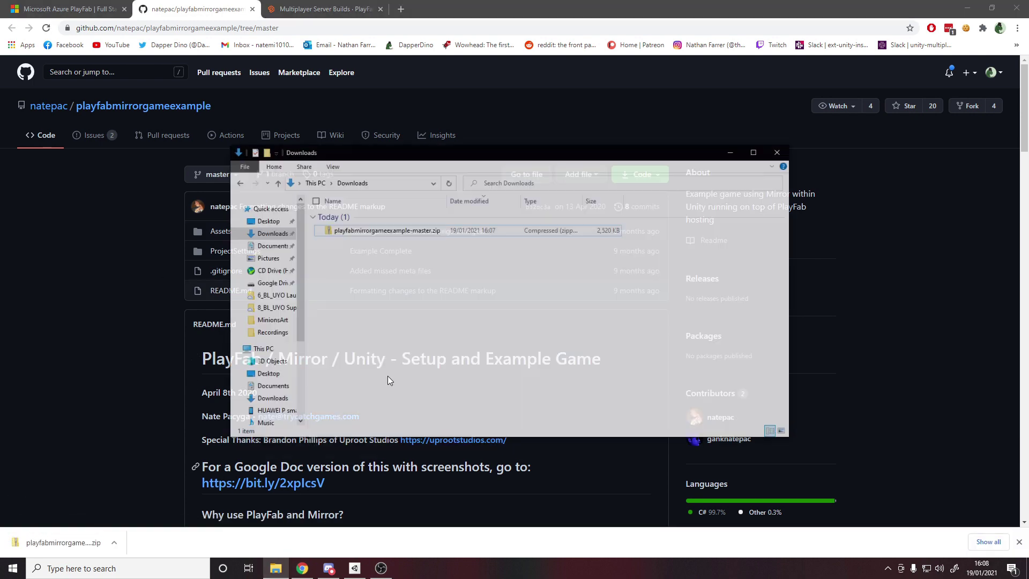
# Step: Extract playfabmirrorgameexample-master.zip into the Downloads folder
pyautogui.click(275, 568)
pyautogui.rightClick(399, 214)
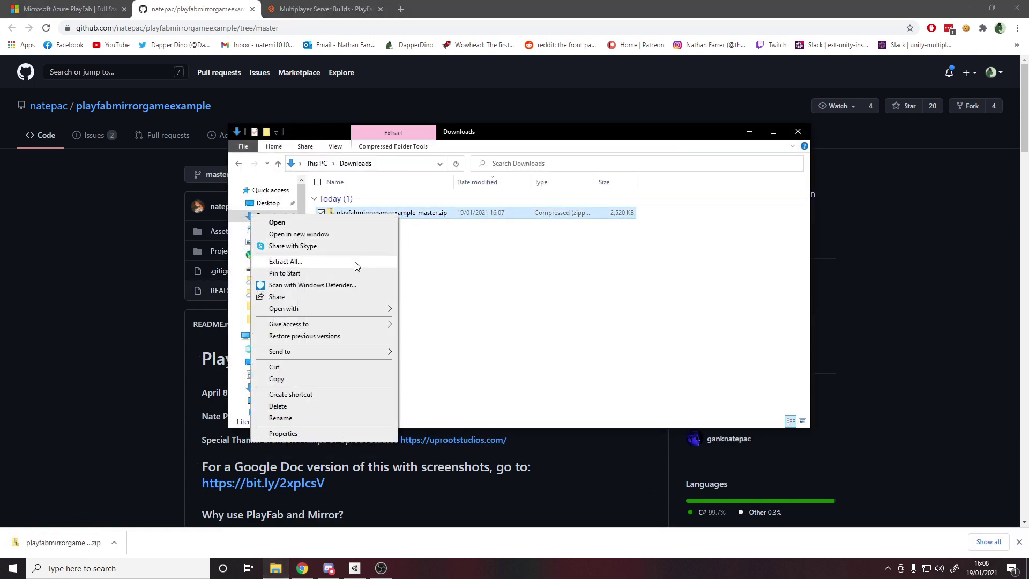
pyautogui.click(356, 263)
pyautogui.click(611, 387)
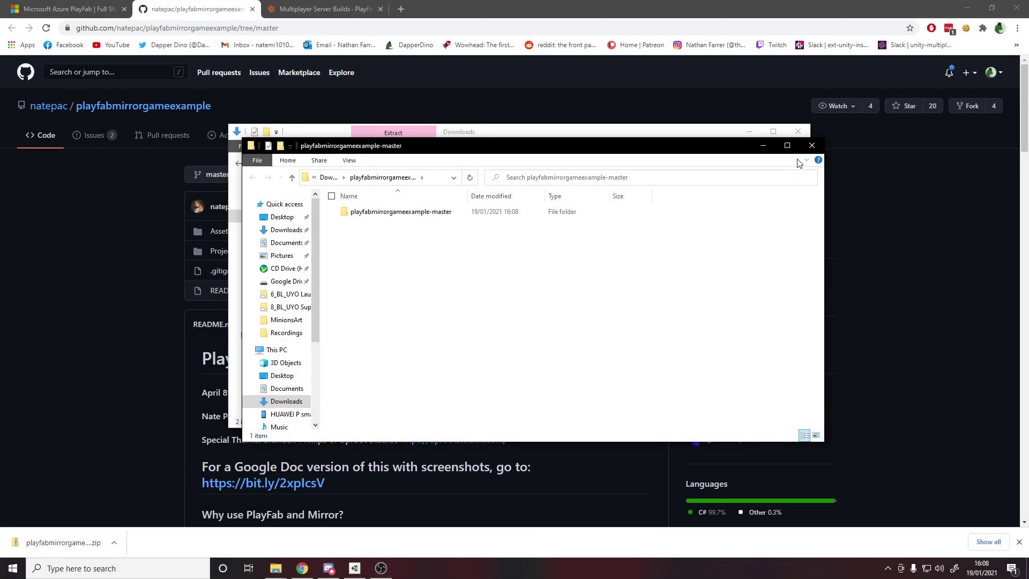
pyautogui.click(811, 145)
# Step: Open the extracted folder to check it contains Assets and ProjectSettings
pyautogui.click(399, 215)
pyautogui.doubleClick(374, 214)
pyautogui.click(406, 203)
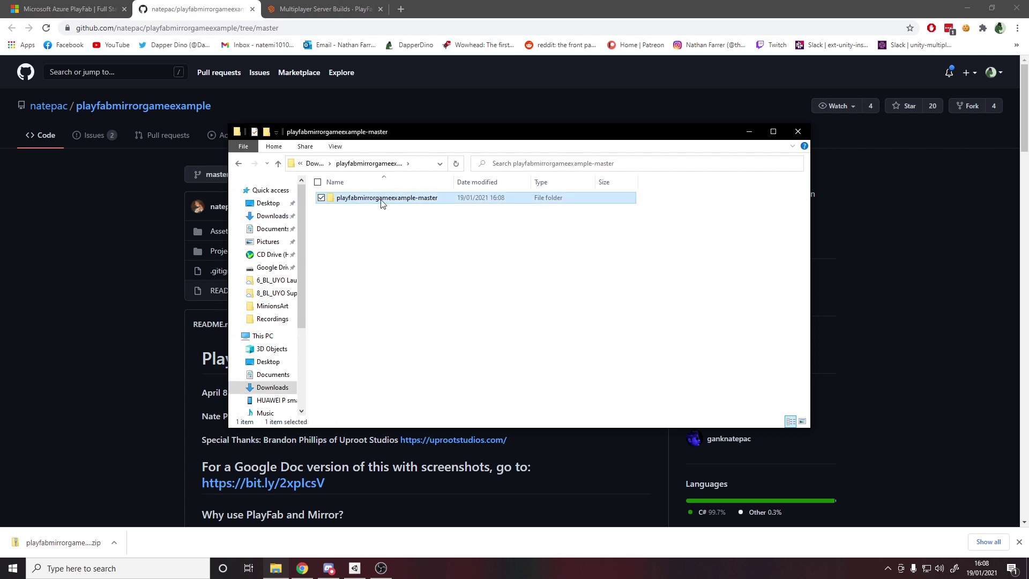
pyautogui.doubleClick(378, 198)
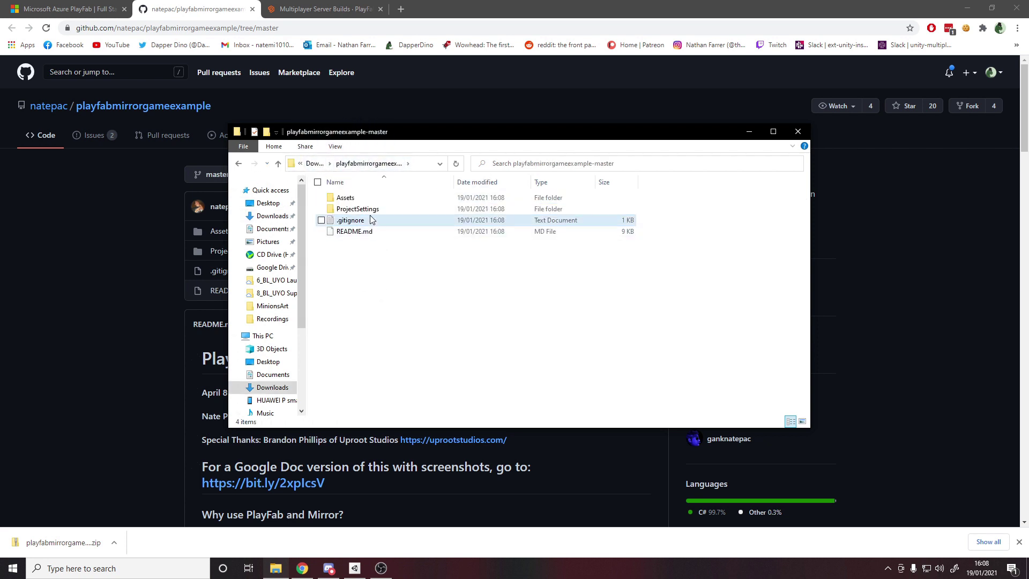
pyautogui.press('BackSpace')
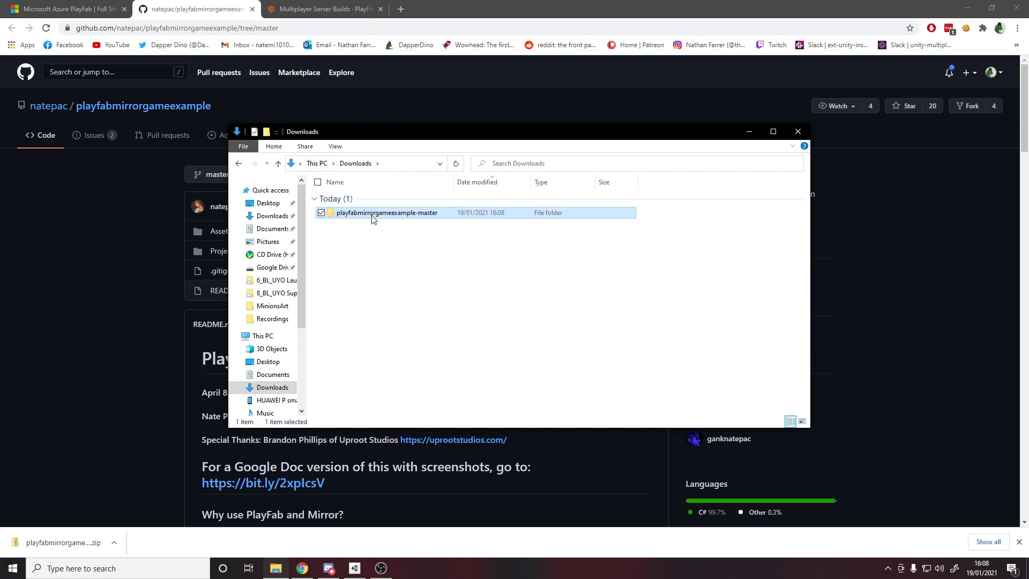
pyautogui.doubleClick(374, 219)
pyautogui.hotkey('ctrl', 'a')
# Step: Add the extracted playfabmirrorgameexample-master folder as a project in Unity Hub
pyautogui.click(339, 257)
pyautogui.click(239, 163)
pyautogui.click(354, 568)
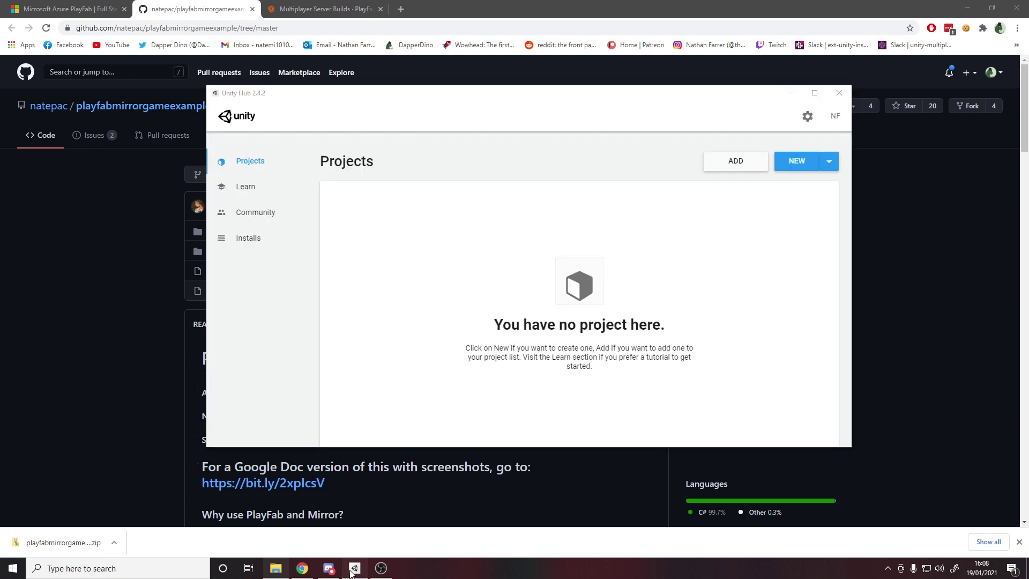
pyautogui.click(727, 171)
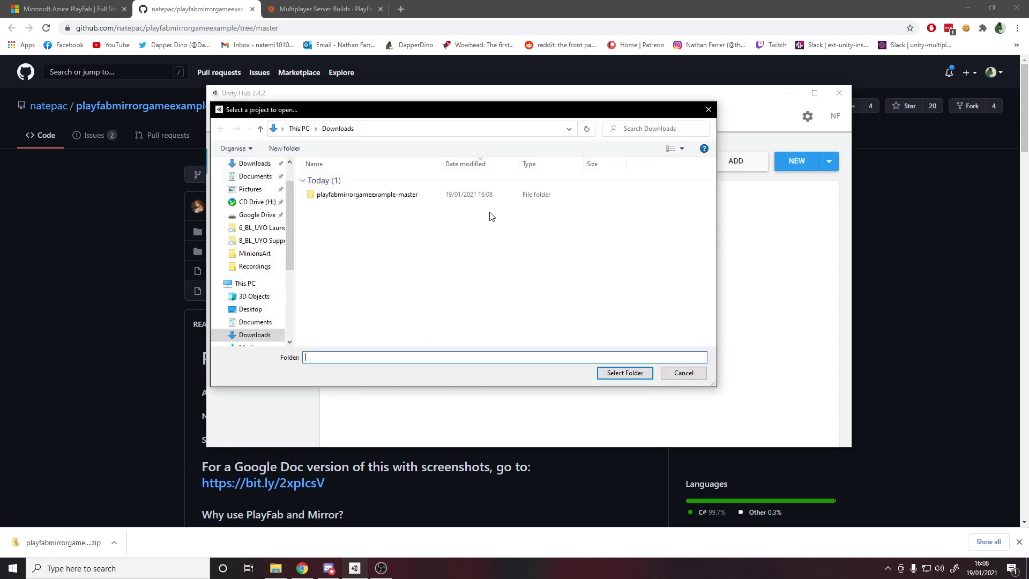
pyautogui.click(374, 195)
pyautogui.click(616, 373)
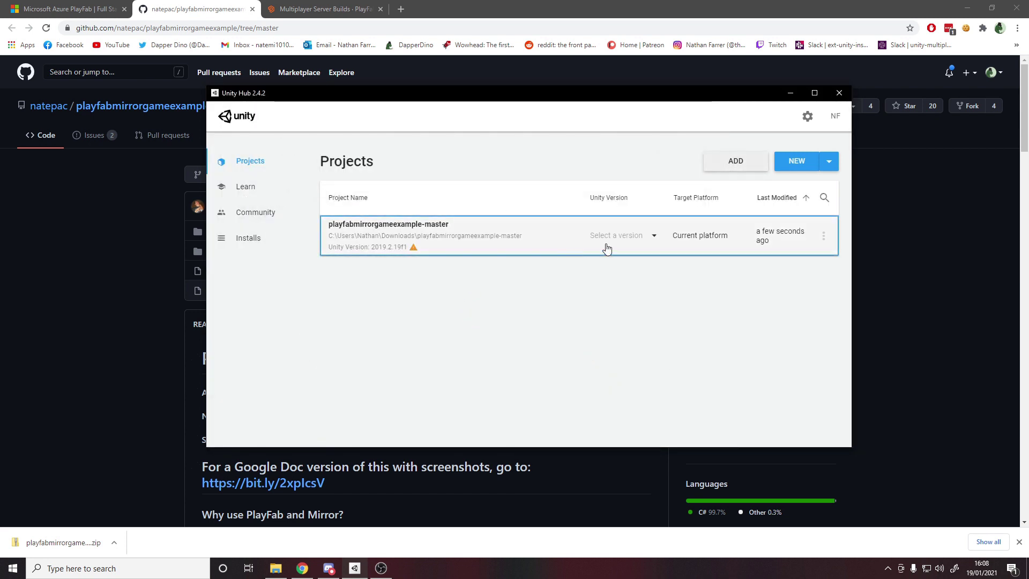
# Step: Set the project to Unity 2020.2.0f1 and open it, accepting the upgrade
pyautogui.moveTo(397, 250)
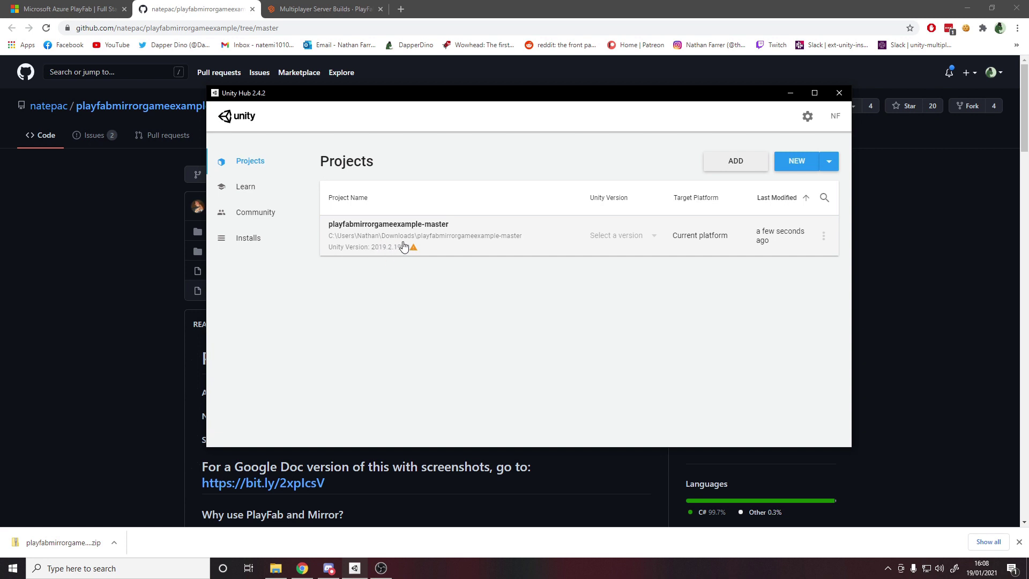
pyautogui.click(614, 238)
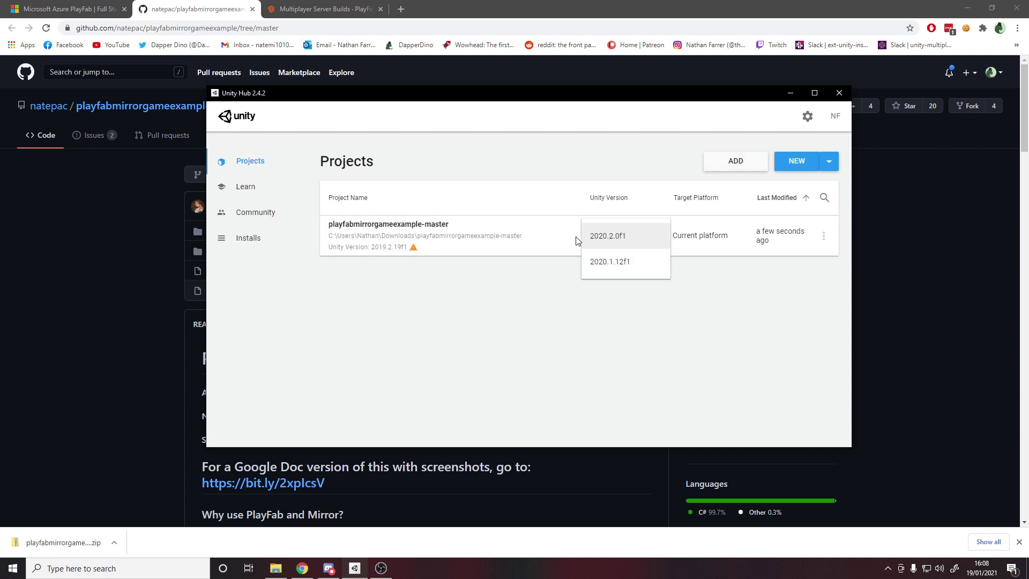
pyautogui.click(614, 239)
pyautogui.click(408, 251)
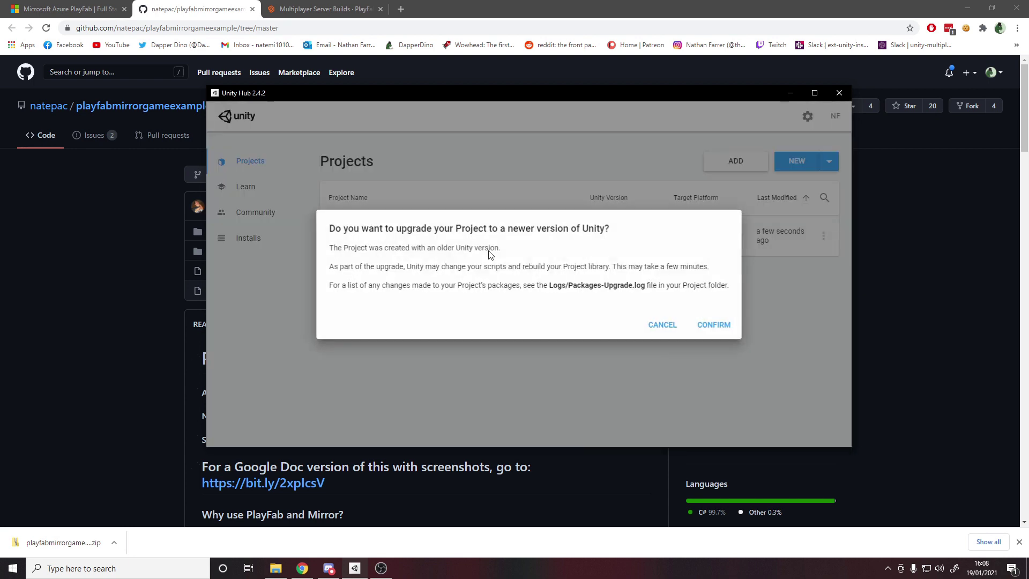
pyautogui.click(714, 324)
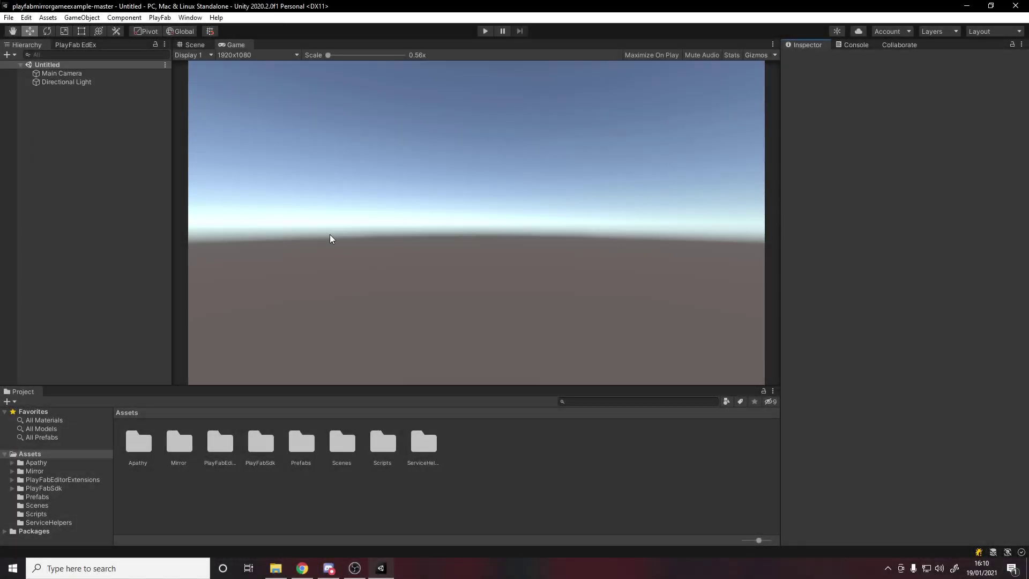
# Step: Open the Game scene from the Scenes folder and show the Console
pyautogui.doubleClick(343, 447)
pyautogui.doubleClick(138, 441)
pyautogui.click(127, 412)
pyautogui.click(852, 45)
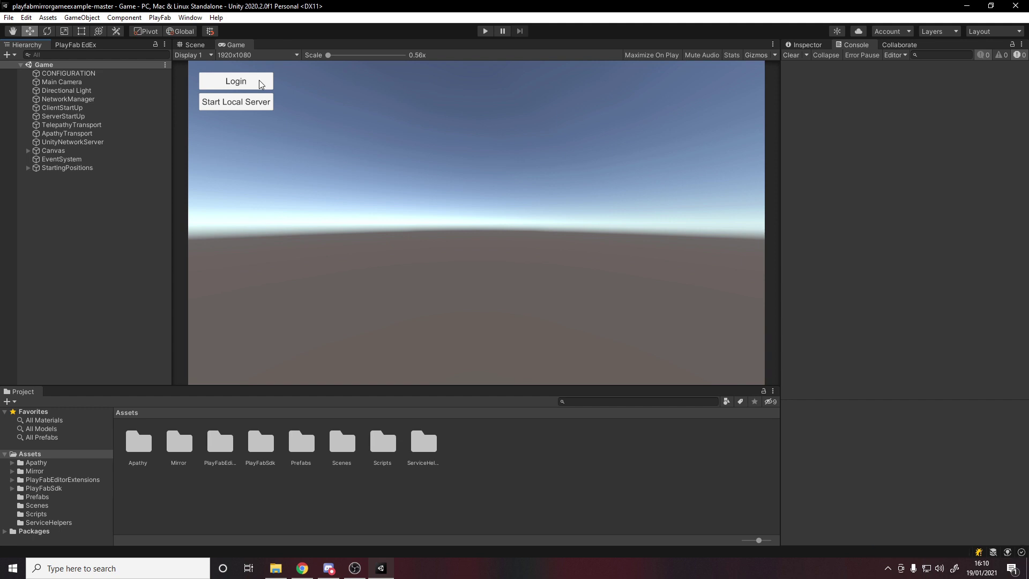
# Step: Set the CONFIGURATION object's Build Type to REMOTE_SERVER and save the Game scene
pyautogui.click(60, 73)
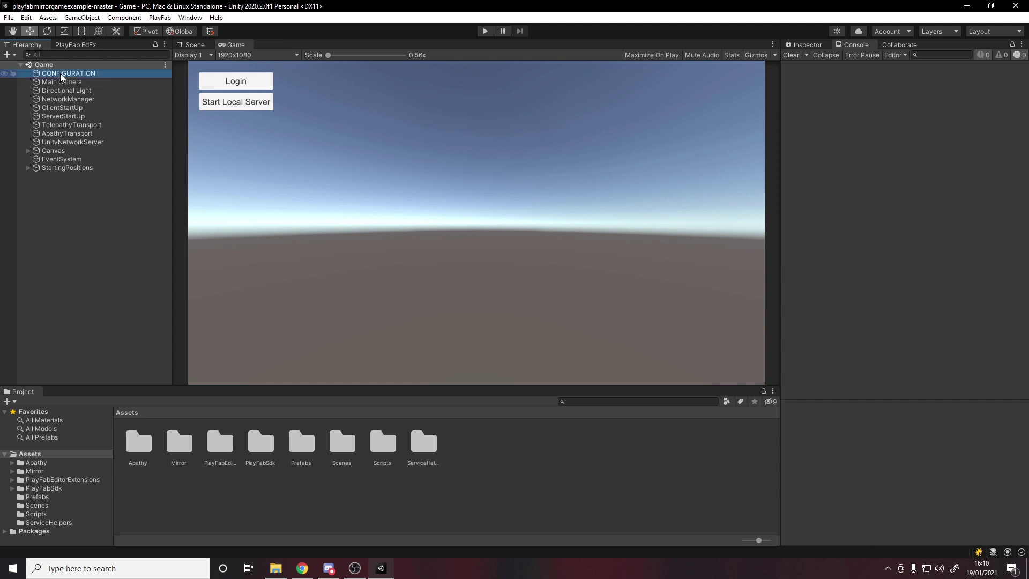
pyautogui.click(811, 45)
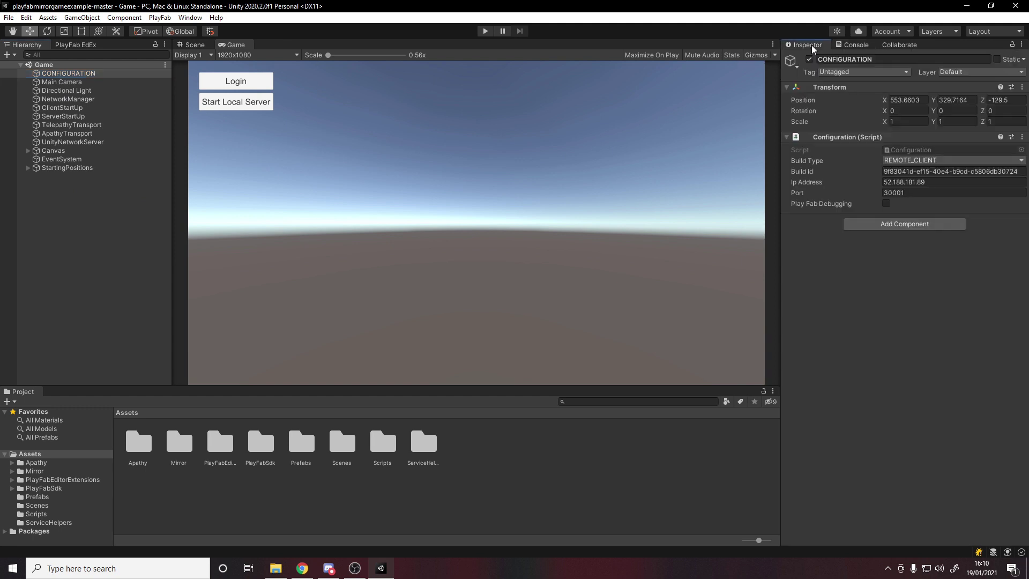
pyautogui.click(937, 171)
pyautogui.click(912, 158)
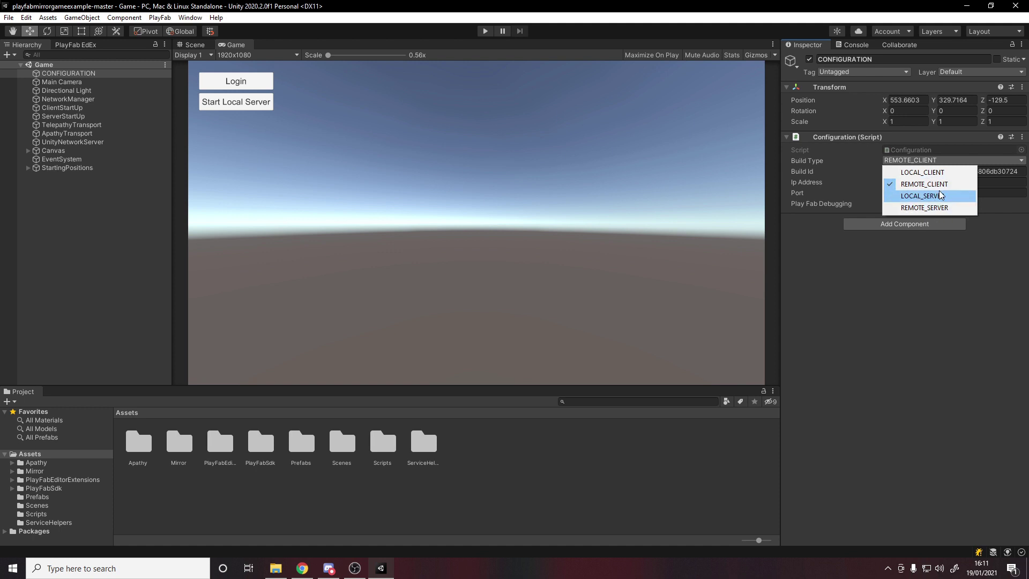
pyautogui.click(914, 211)
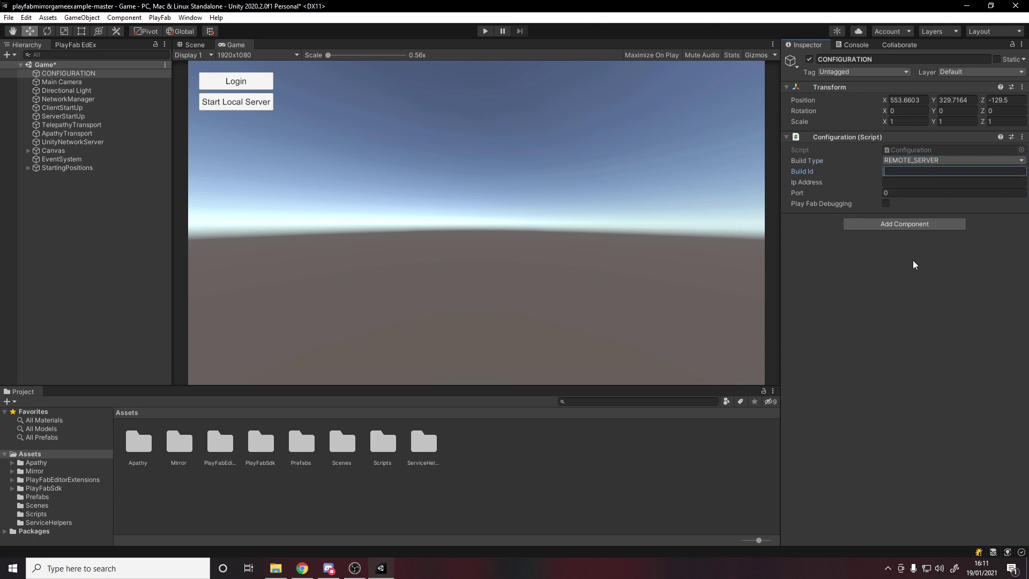
pyautogui.hotkey('ctrl', 's')
# Step: Start a server build from Build Settings and create a Builds output folder in the project
pyautogui.click(10, 22)
pyautogui.click(60, 143)
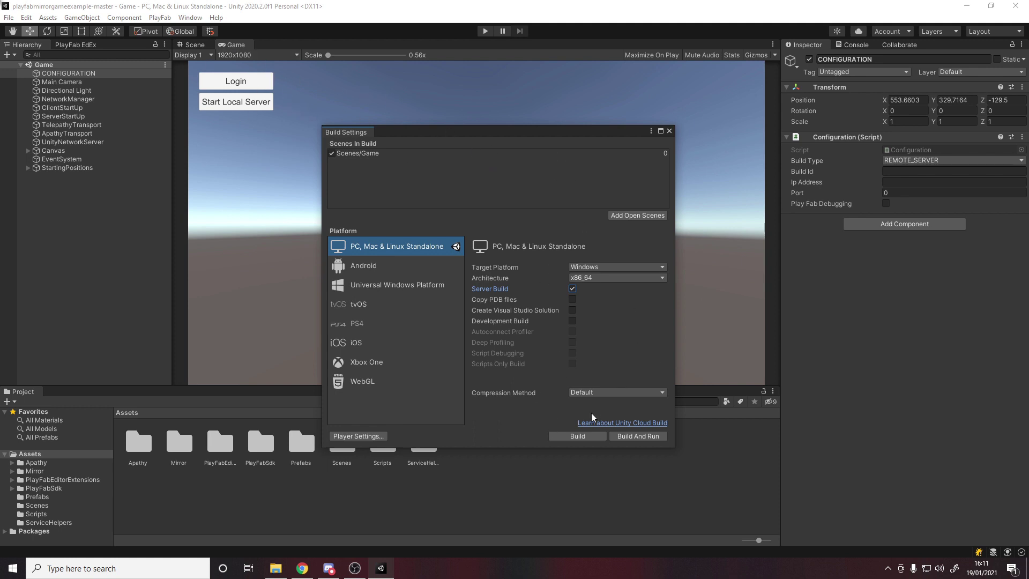
pyautogui.click(596, 436)
pyautogui.rightClick(410, 401)
pyautogui.moveTo(370, 381)
pyautogui.click(429, 377)
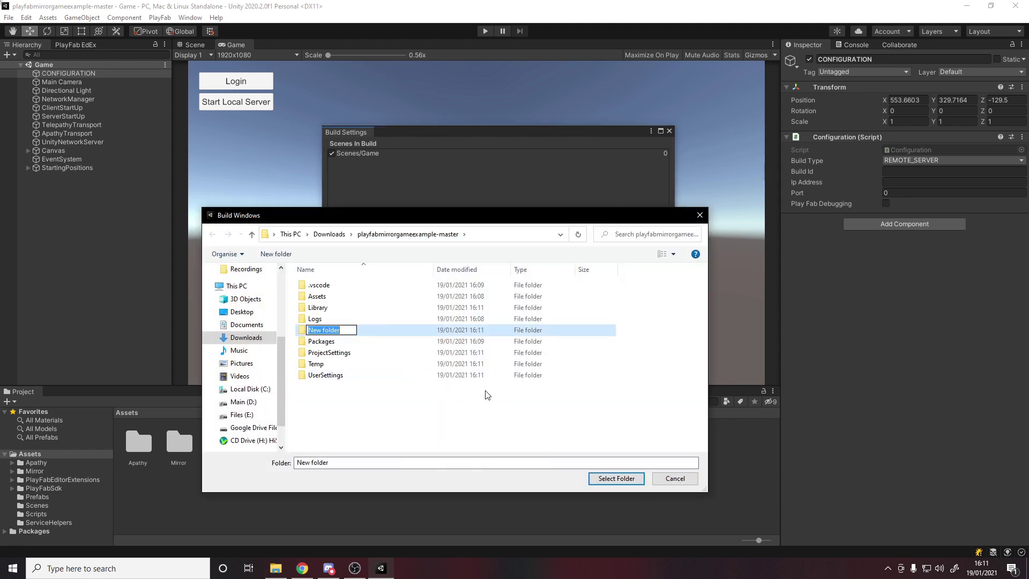
pyautogui.write('Builds')
pyautogui.press('Return')
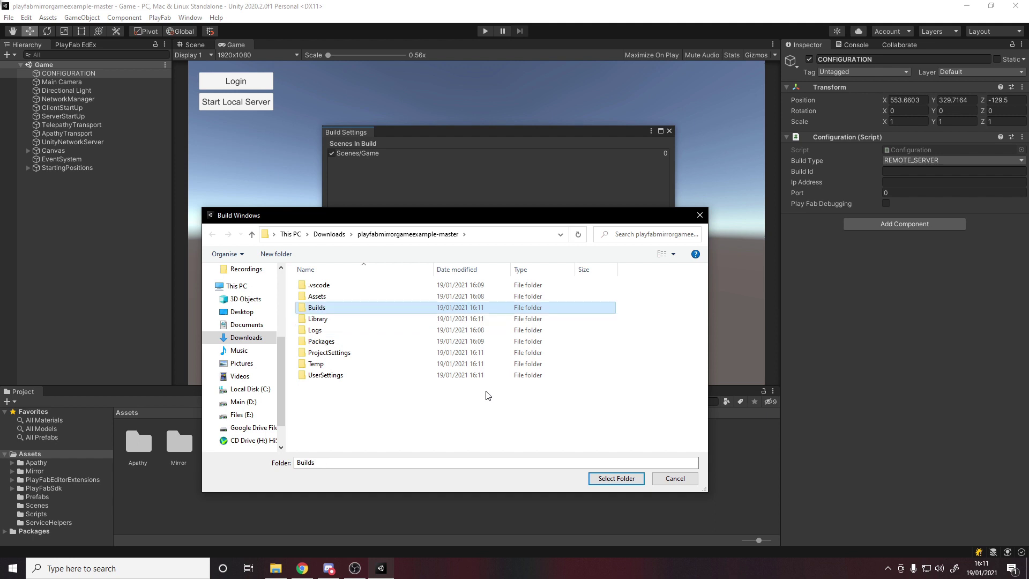
pyautogui.doubleClick(329, 307)
# Step: Create a Server subfolder inside Builds and build the server into it
pyautogui.rightClick(362, 348)
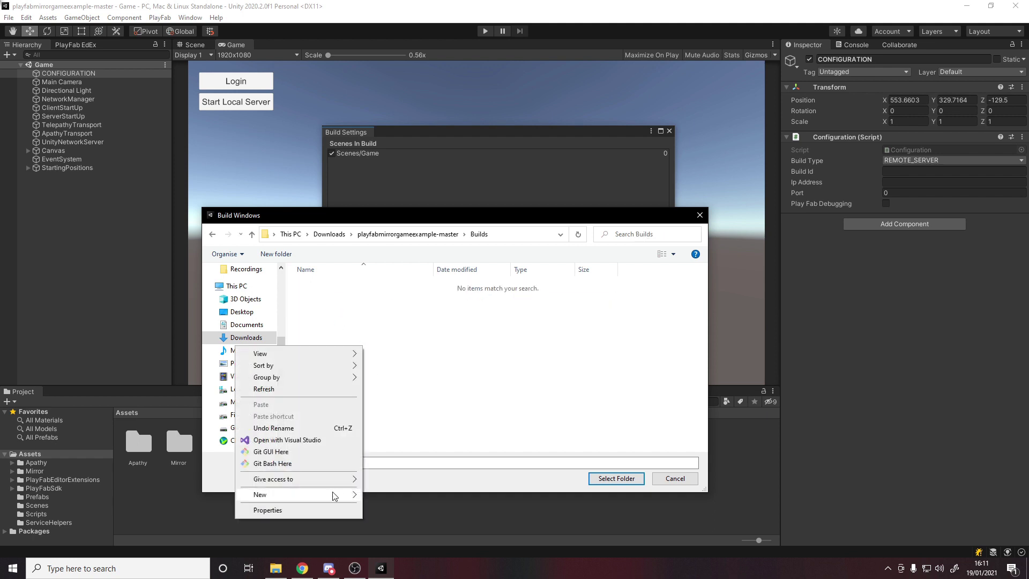
pyautogui.moveTo(333, 494)
pyautogui.click(418, 396)
pyautogui.write('Server')
pyautogui.press('Return')
pyautogui.click(615, 478)
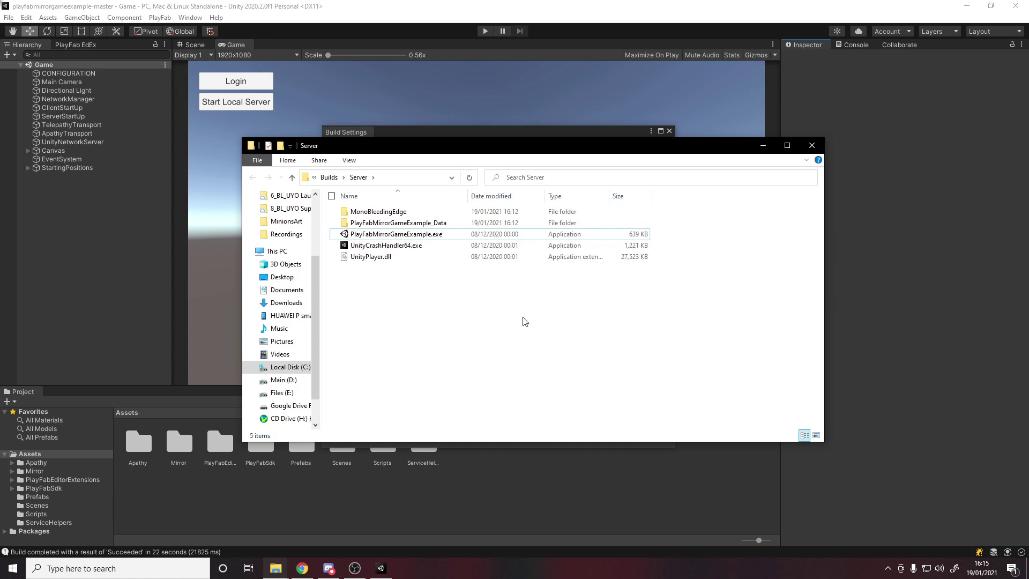
# Step: Compress the five server build files into a zipped folder named ServerBuild
pyautogui.moveTo(472, 296); pyautogui.dragTo(378, 209)
pyautogui.rightClick(413, 258)
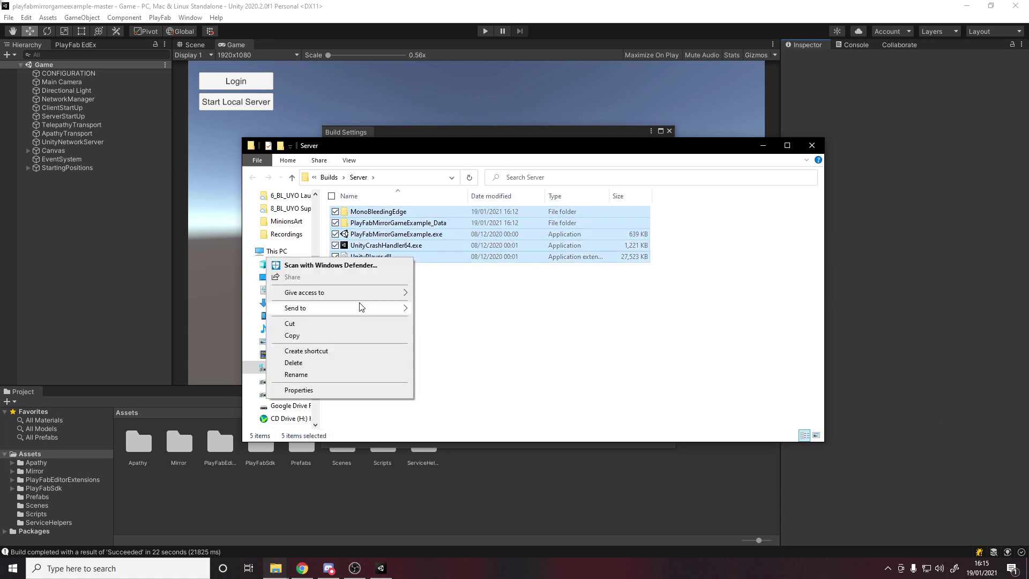
pyautogui.moveTo(358, 309)
pyautogui.click(462, 322)
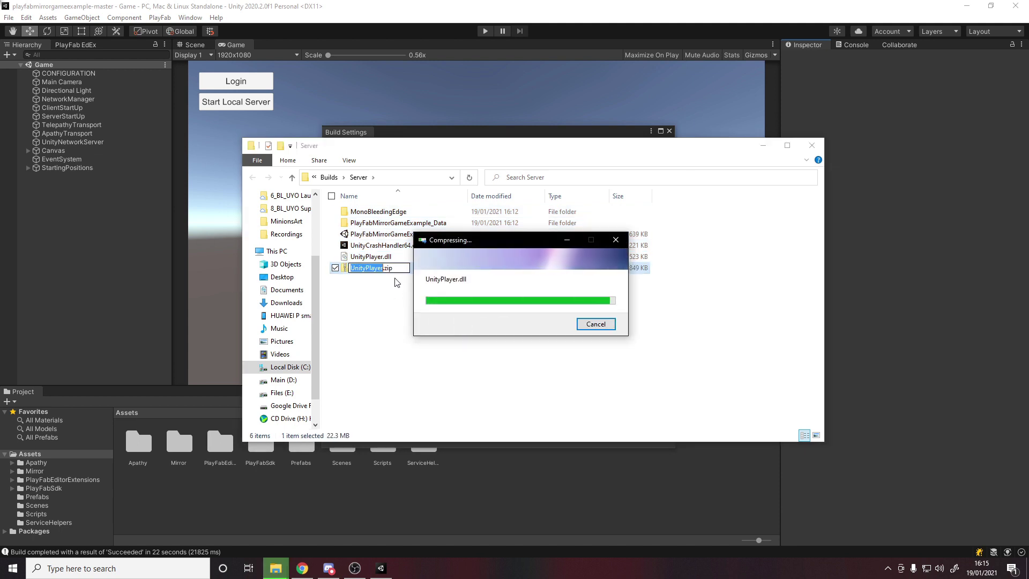
pyautogui.write('Game S')
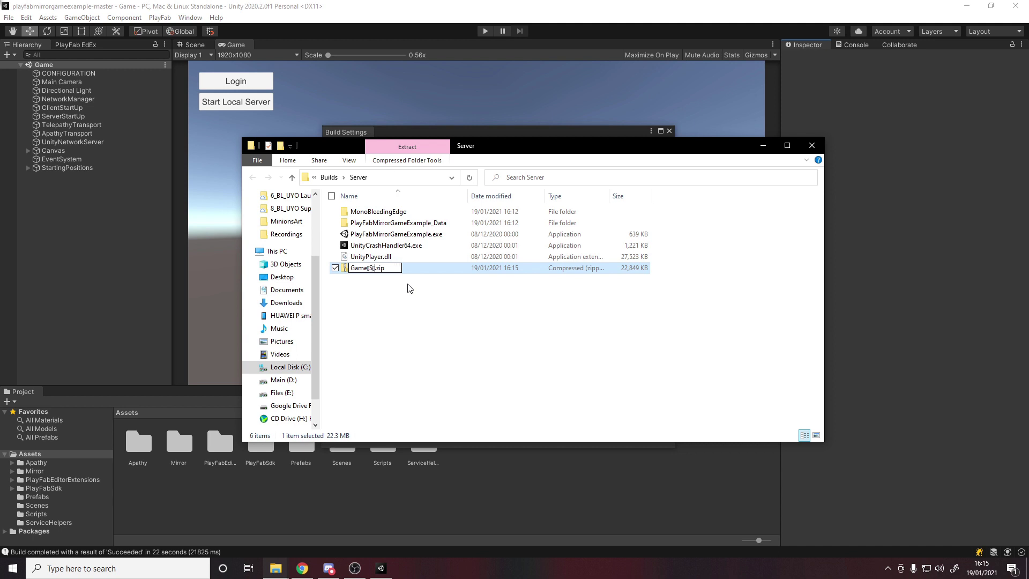
pyautogui.press('BackSpace')
pyautogui.press('BackSpace')
pyautogui.press('BackSpace')
pyautogui.press('BackSpace')
pyautogui.press('BackSpace')
pyautogui.press('BackSpace')
pyautogui.write('ServerBuild')
pyautogui.press('Return')
# Step: Start a new PlayFab server build named Example Game
pyautogui.hotkey('alt', 'Tab')
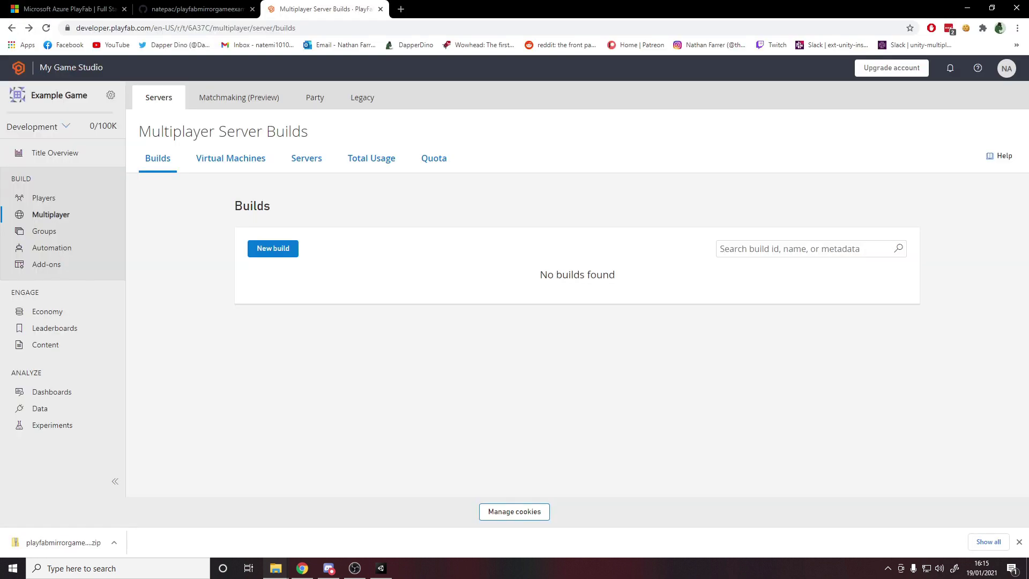
pyautogui.click(276, 250)
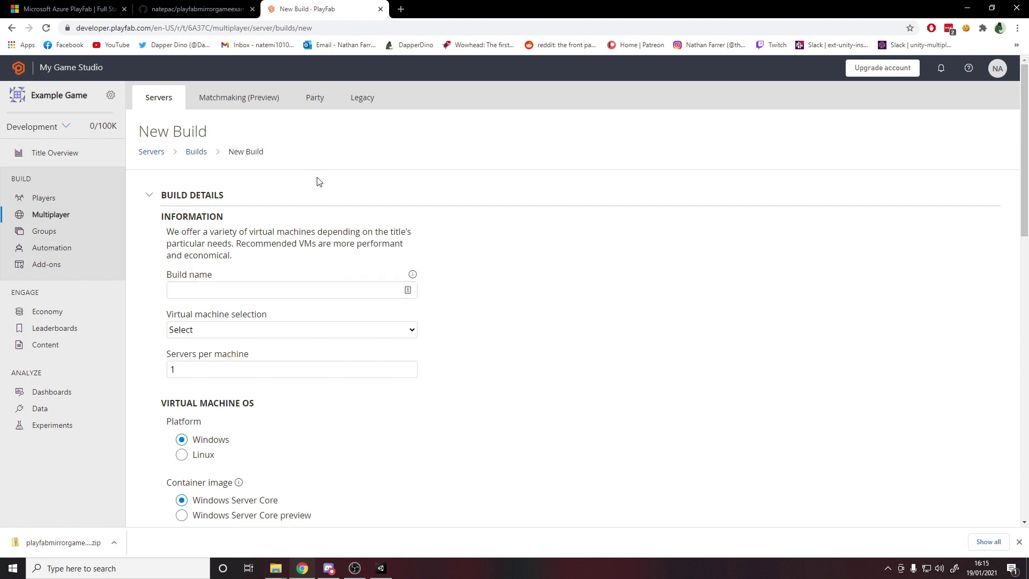
pyautogui.click(328, 285)
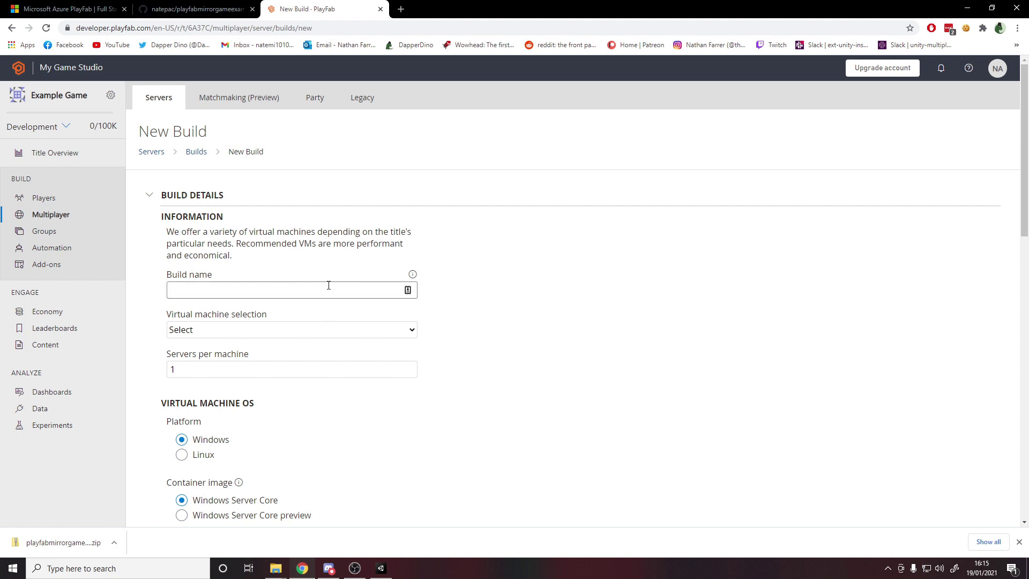
pyautogui.press('Down')
pyautogui.press('Return')
# Step: Choose the Standard A1 v2 (1 core) virtual machine for the build
pyautogui.scroll(-1, 462, 257)
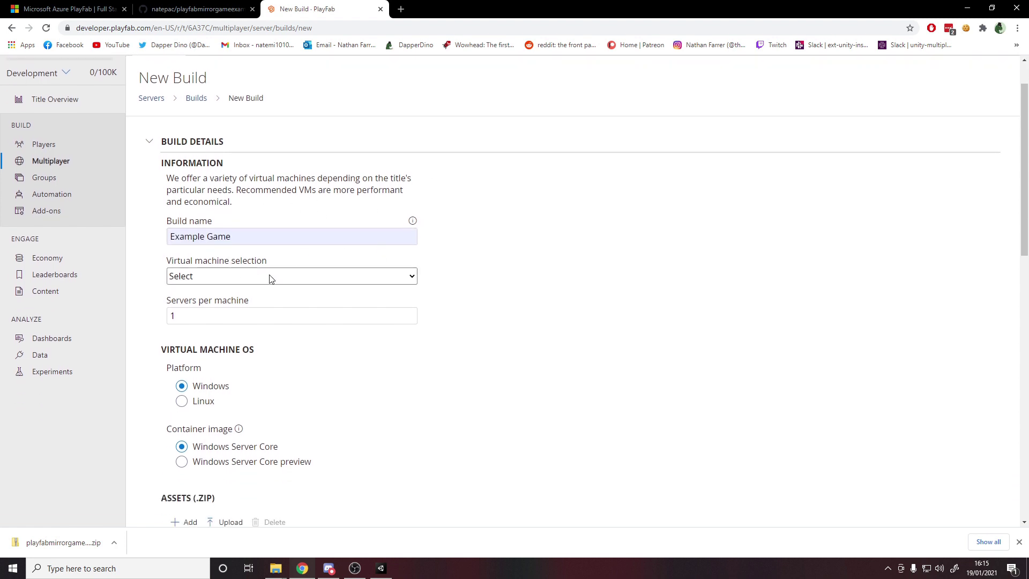
pyautogui.click(270, 276)
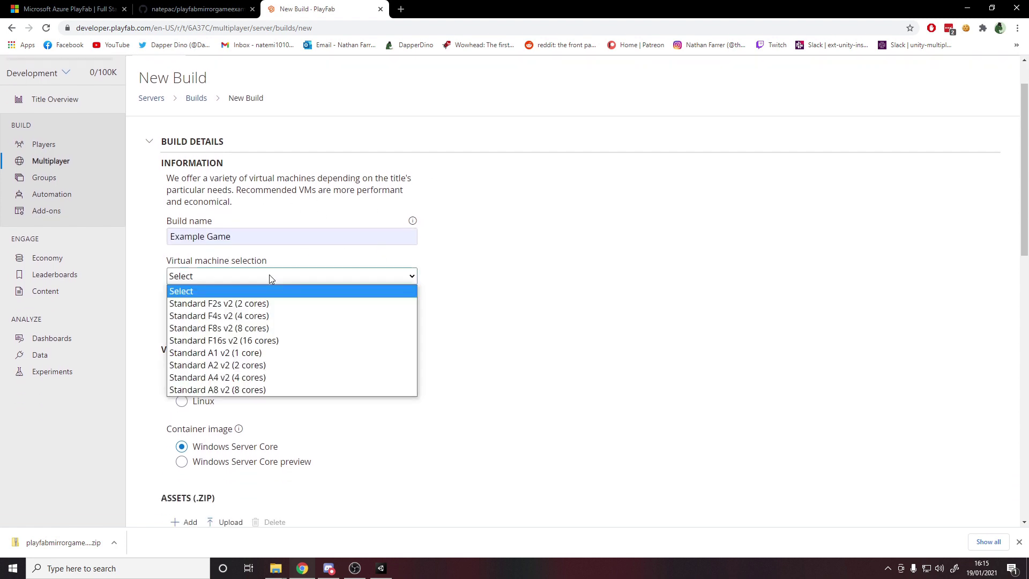
pyautogui.click(239, 354)
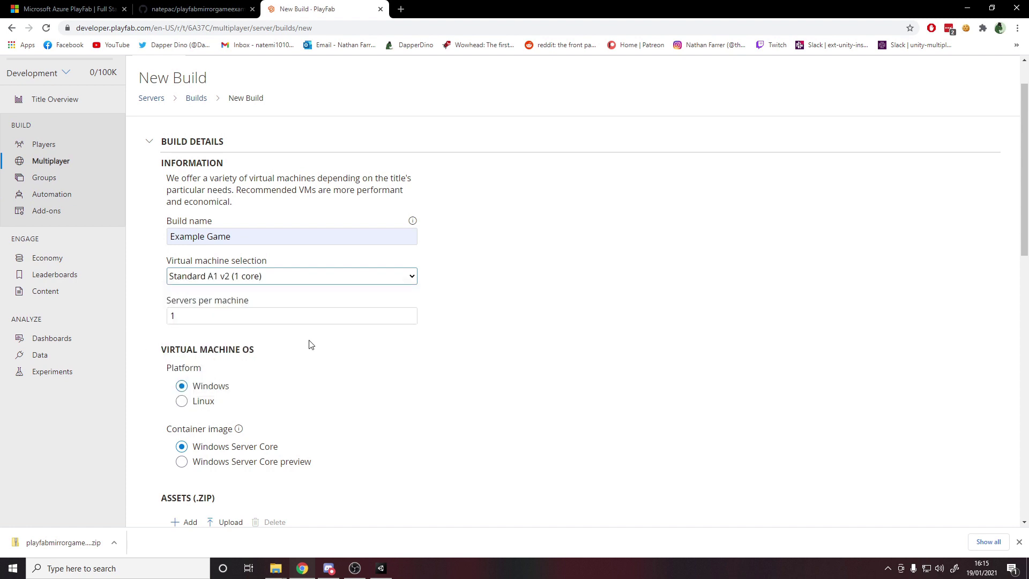
pyautogui.scroll(-3, 300, 310)
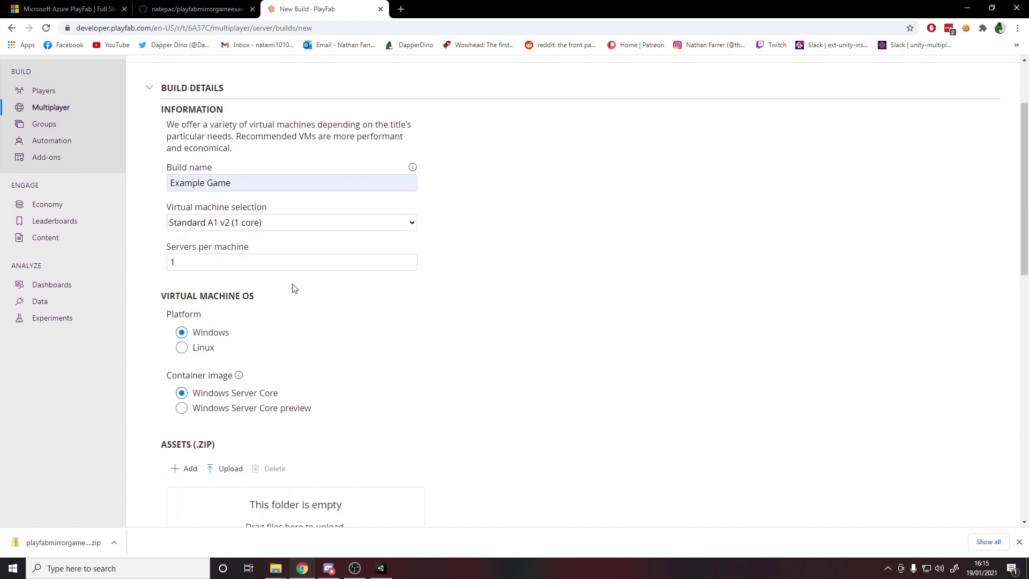
pyautogui.scroll(-2, 226, 265)
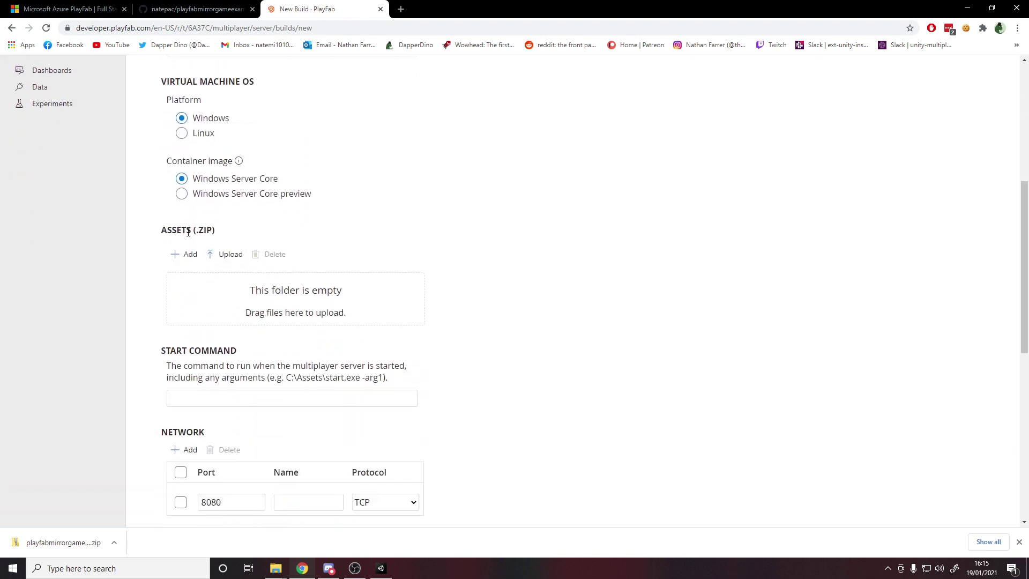
# Step: Upload ServerBuild.zip as the build's asset package
pyautogui.click(229, 254)
pyautogui.click(140, 101)
pyautogui.click(426, 337)
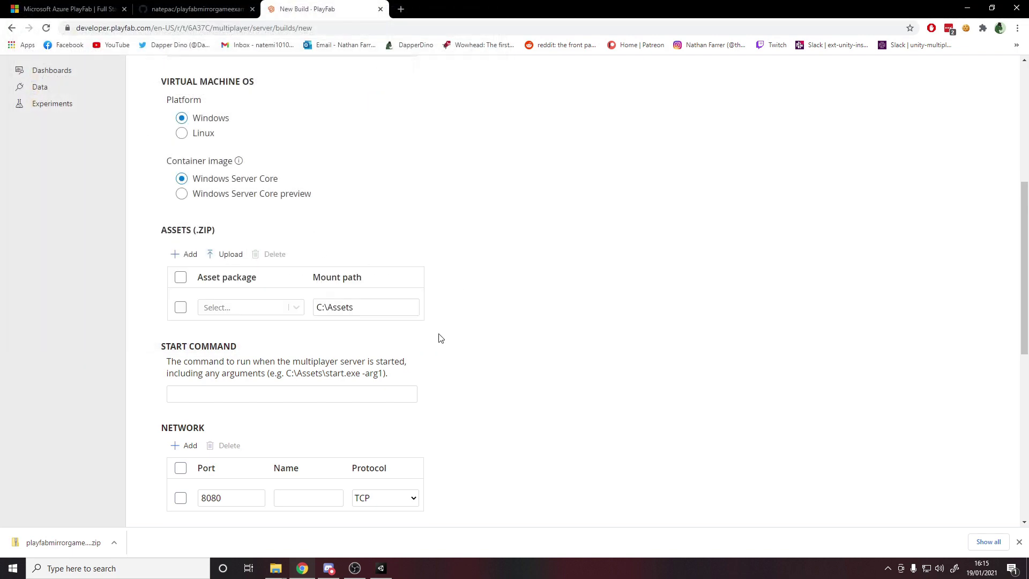
pyautogui.click(283, 312)
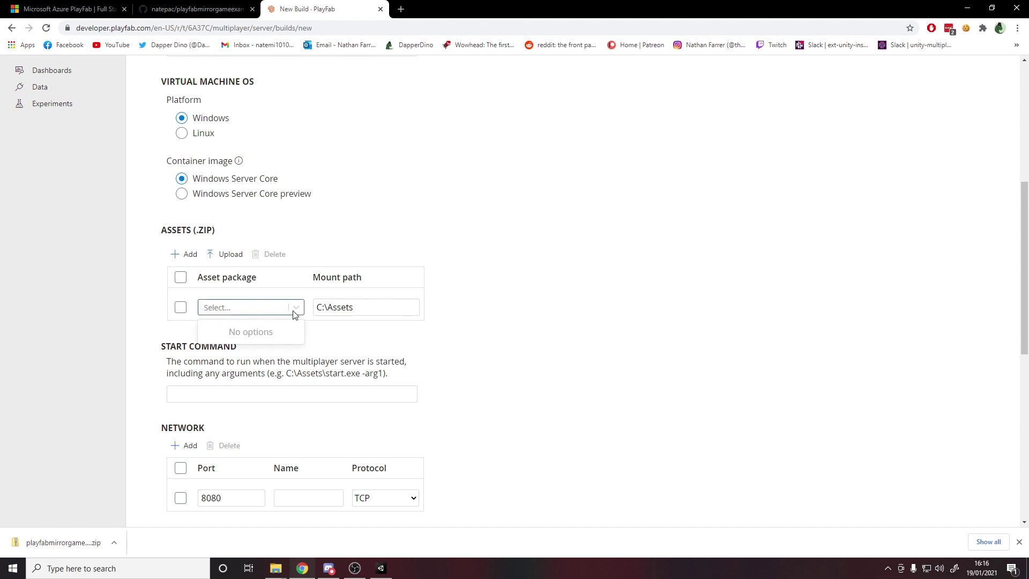
pyautogui.click(453, 306)
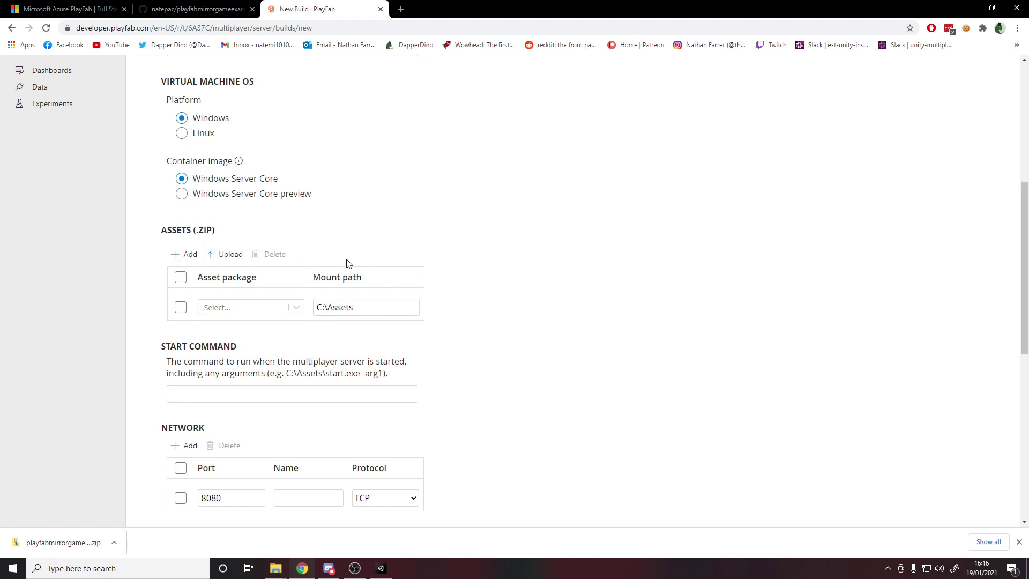
pyautogui.click(284, 301)
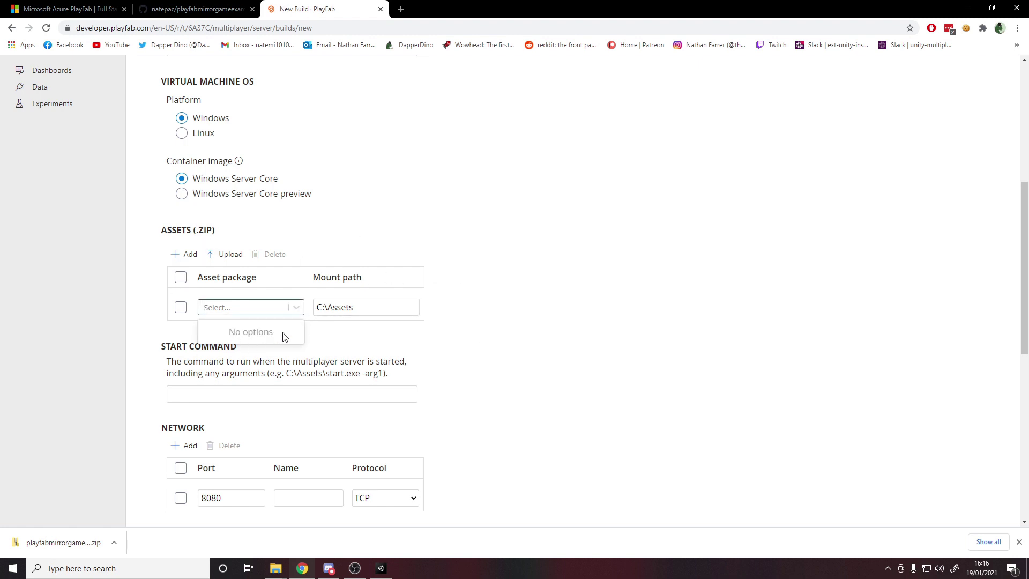
pyautogui.click(606, 336)
pyautogui.scroll(-3, 245, 320)
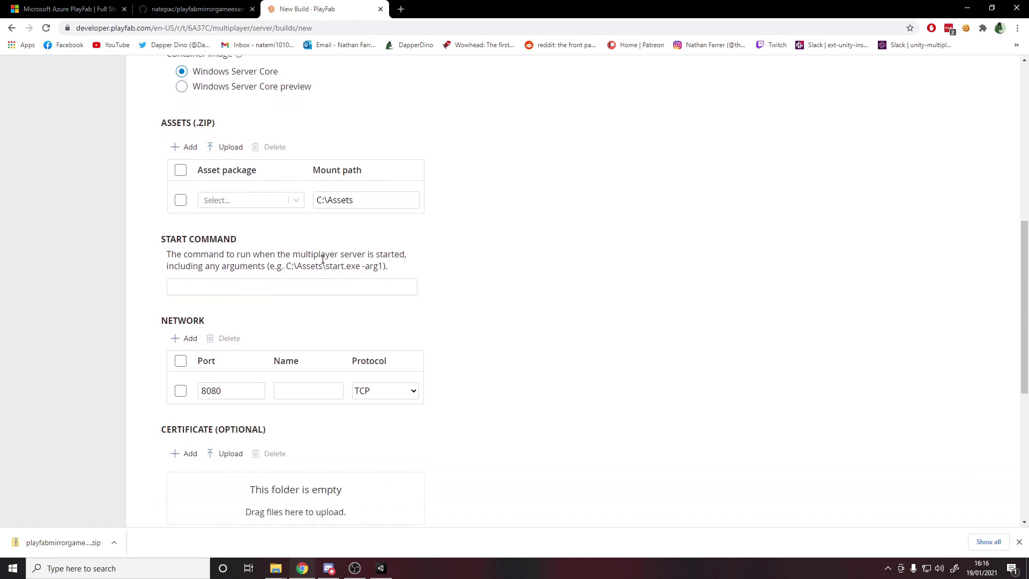
# Step: Set the start command to C:\Assets\PlayFabMirrorGameExample.exe
pyautogui.moveTo(171, 201); pyautogui.dragTo(410, 204)
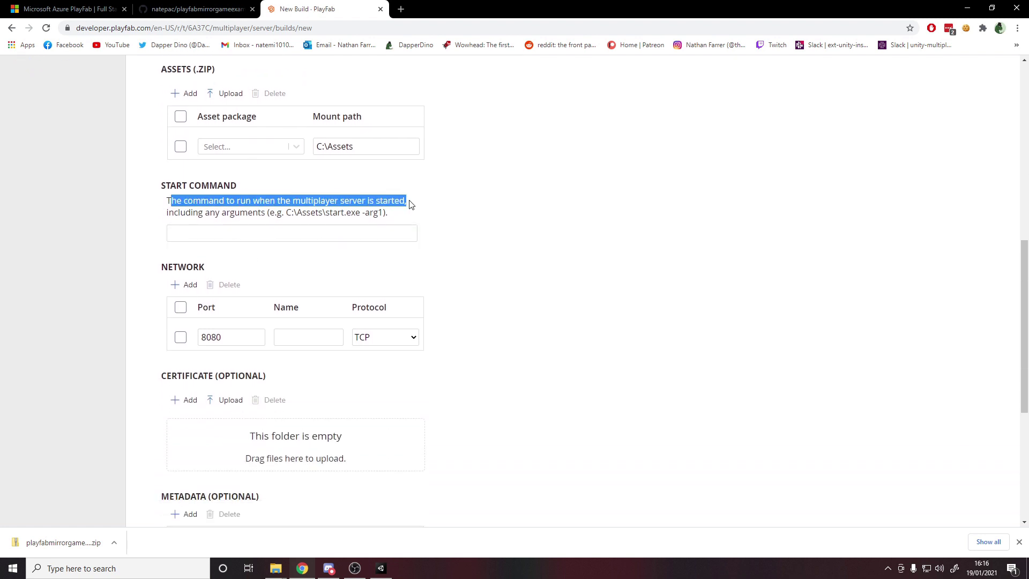
pyautogui.click(324, 229)
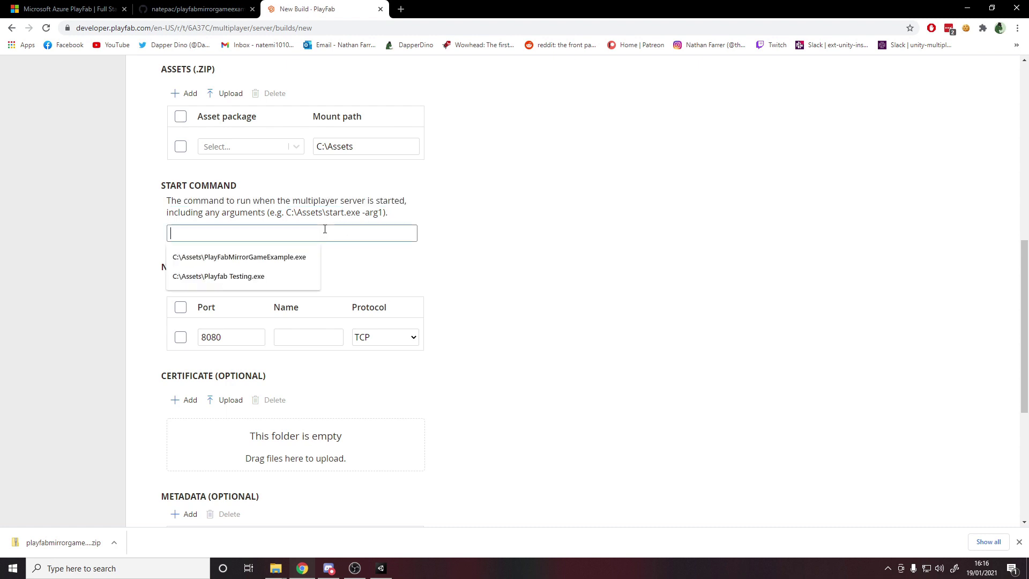
pyautogui.click(257, 257)
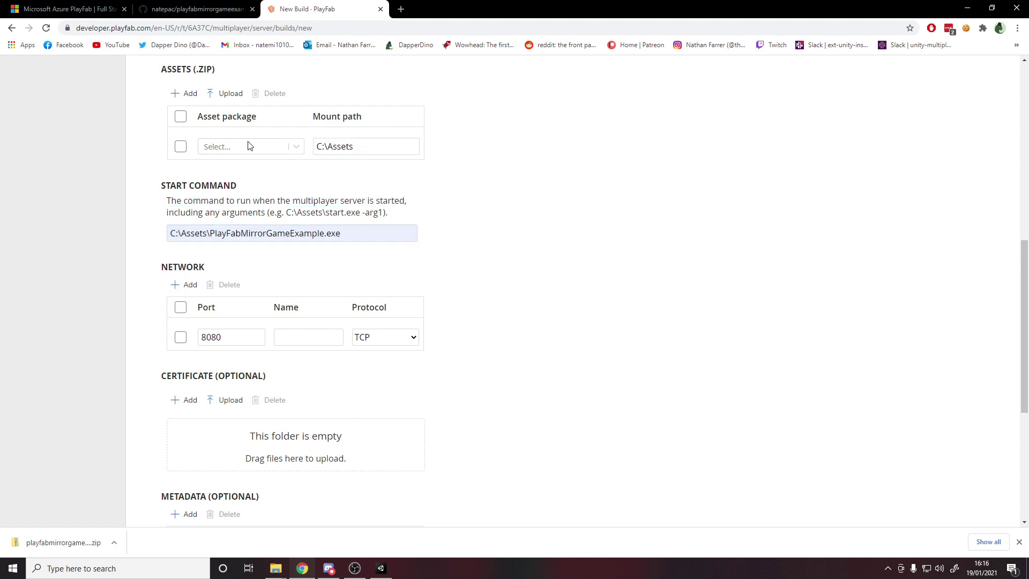
pyautogui.click(379, 146)
pyautogui.hotkey('ctrl', 'a')
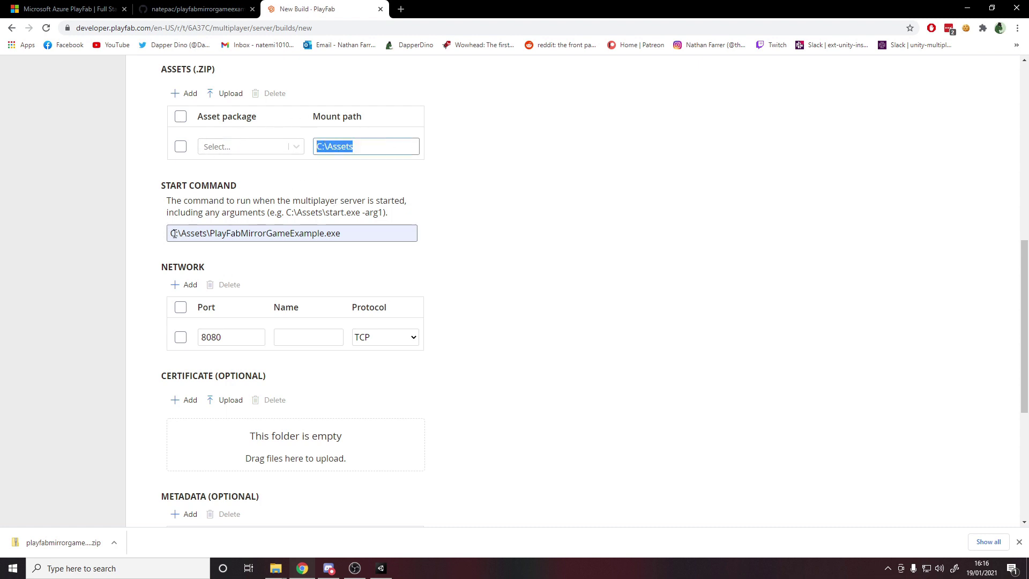
pyautogui.moveTo(211, 236); pyautogui.dragTo(354, 235)
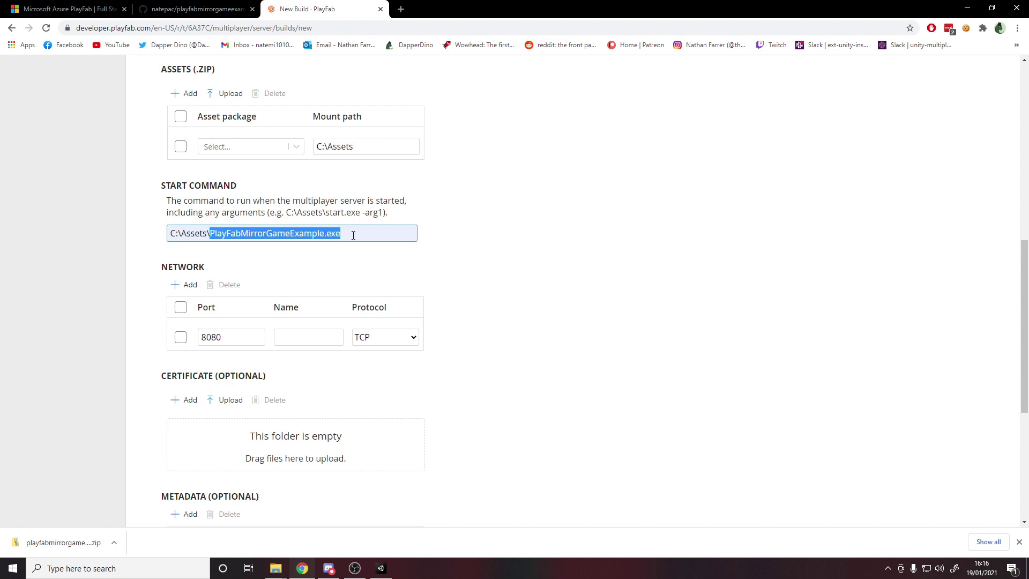
pyautogui.click(466, 223)
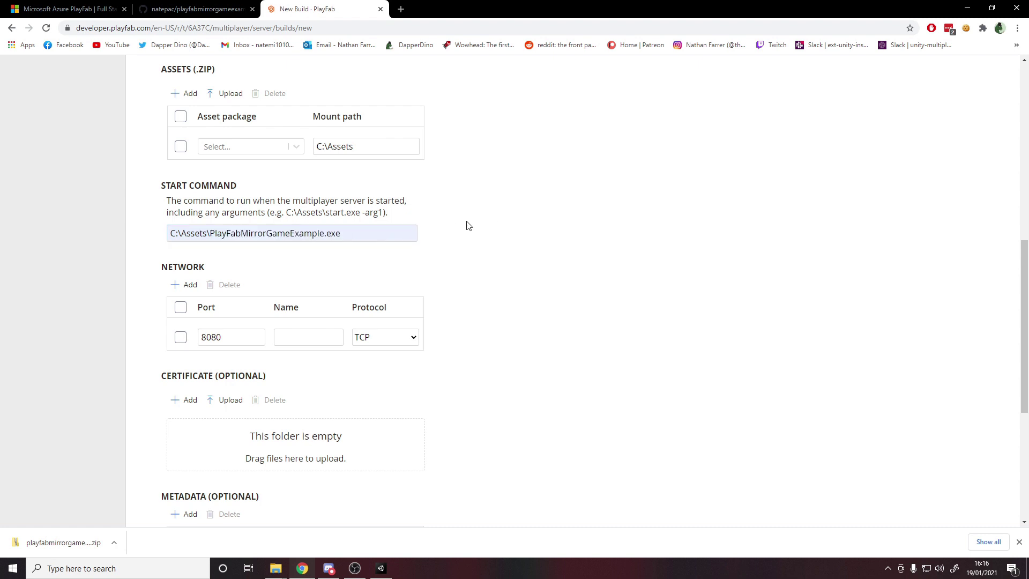
pyautogui.moveTo(364, 230); pyautogui.dragTo(151, 231)
pyautogui.click(259, 194)
pyautogui.scroll(1, 406, 217)
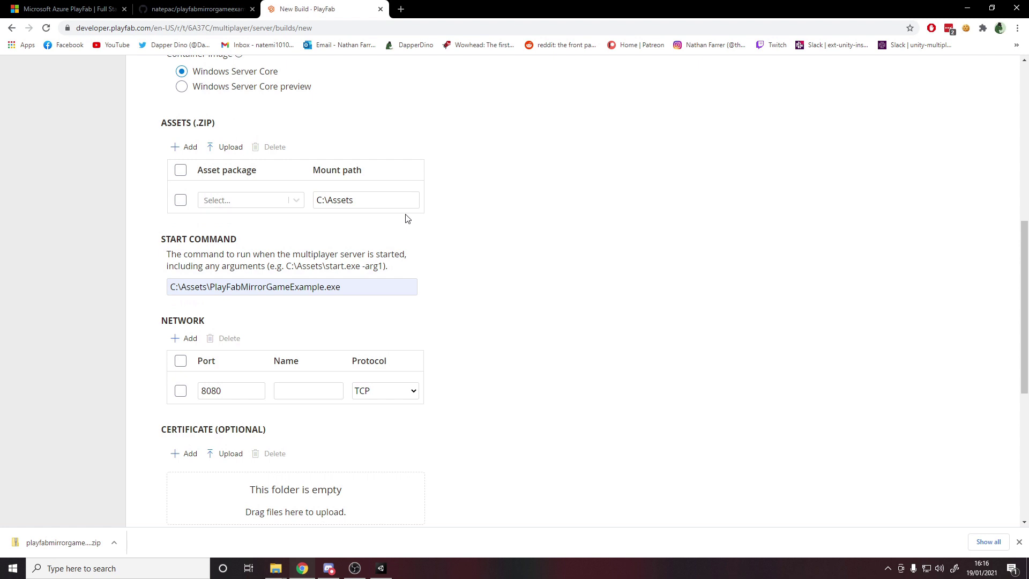
pyautogui.scroll(-1, 406, 217)
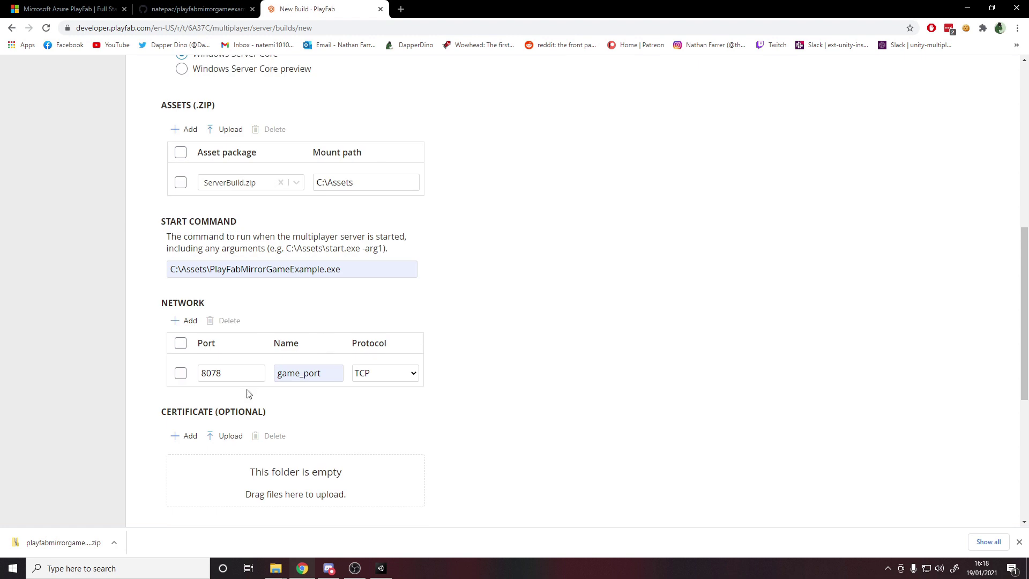
# Step: Set the game_port port to 7777 and confirm ServerBuild.zip is the attached package
pyautogui.hotkey('shift', 'Tab')
pyautogui.write('7777')
pyautogui.click(515, 339)
pyautogui.click(230, 185)
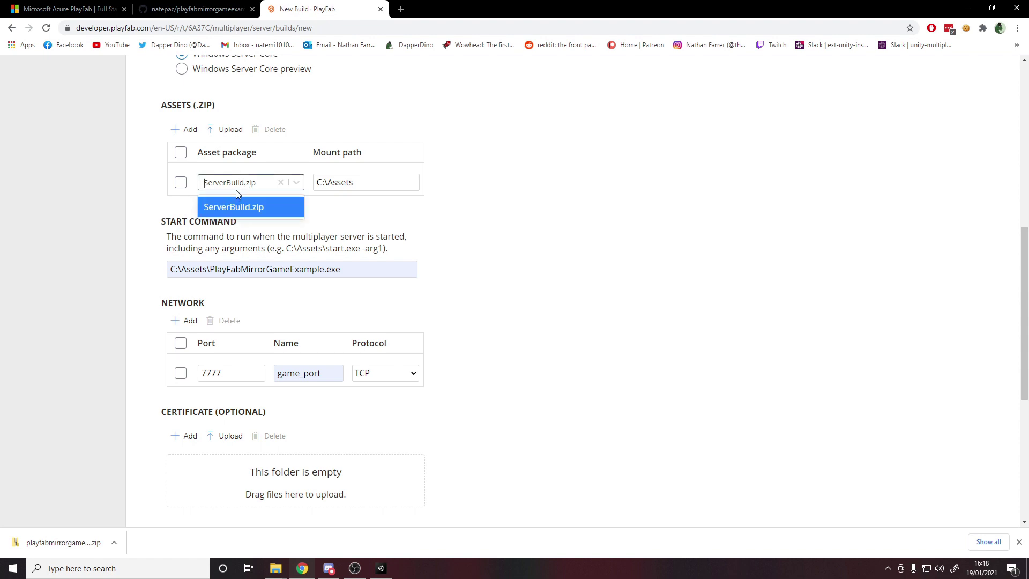
pyautogui.click(515, 207)
pyautogui.scroll(-6, 386, 345)
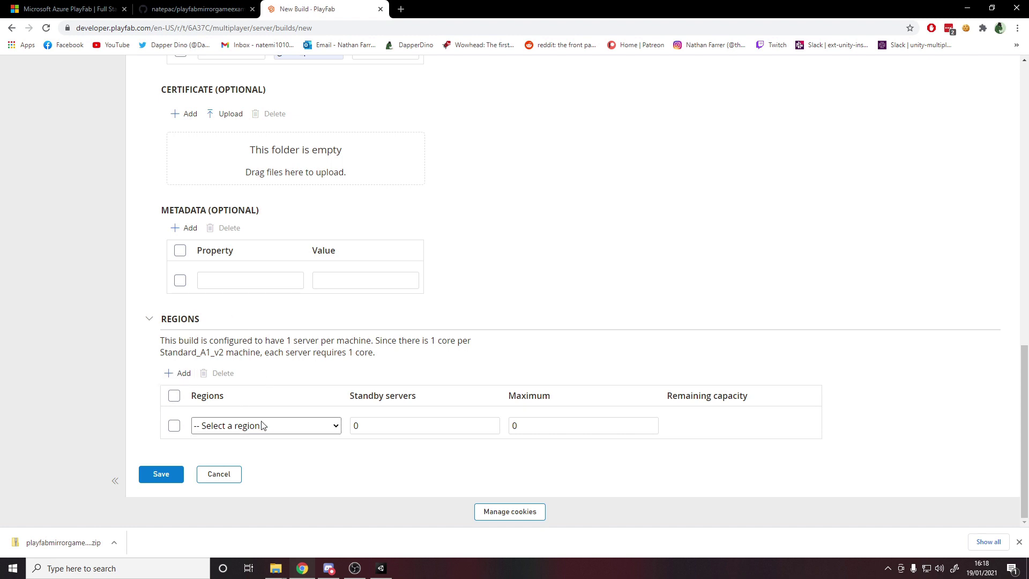
# Step: Pick North Europe with 1 standby and 1 maximum server, then save the Example Game build
pyautogui.click(245, 427)
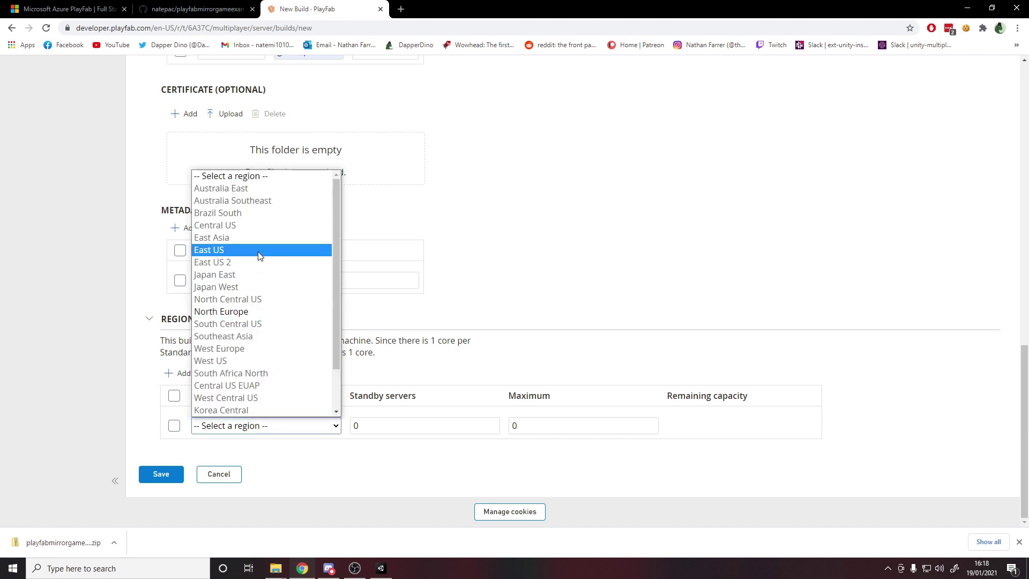
pyautogui.click(232, 313)
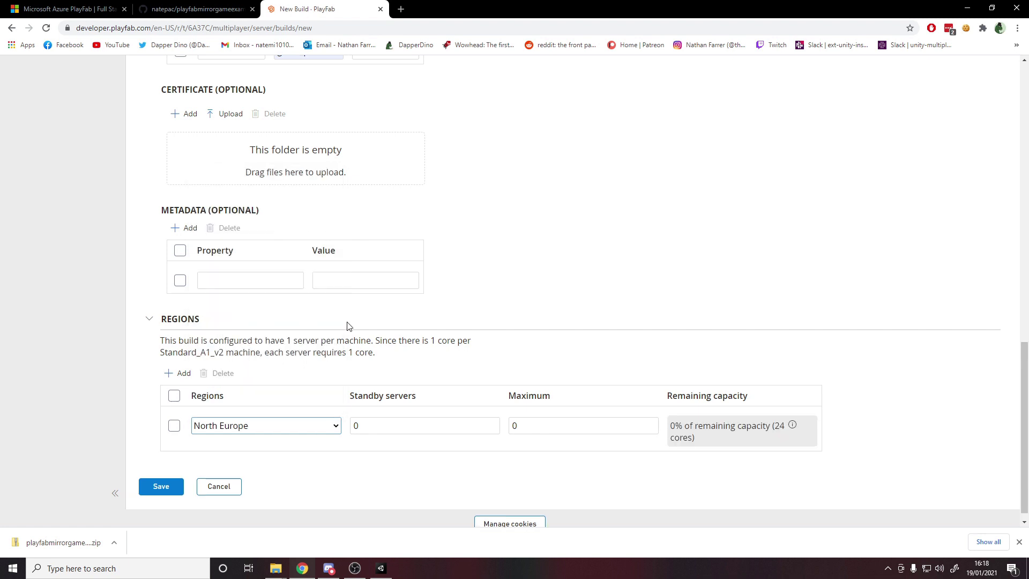
pyautogui.doubleClick(433, 426)
pyautogui.write('1')
pyautogui.doubleClick(535, 425)
pyautogui.write('1')
pyautogui.click(557, 303)
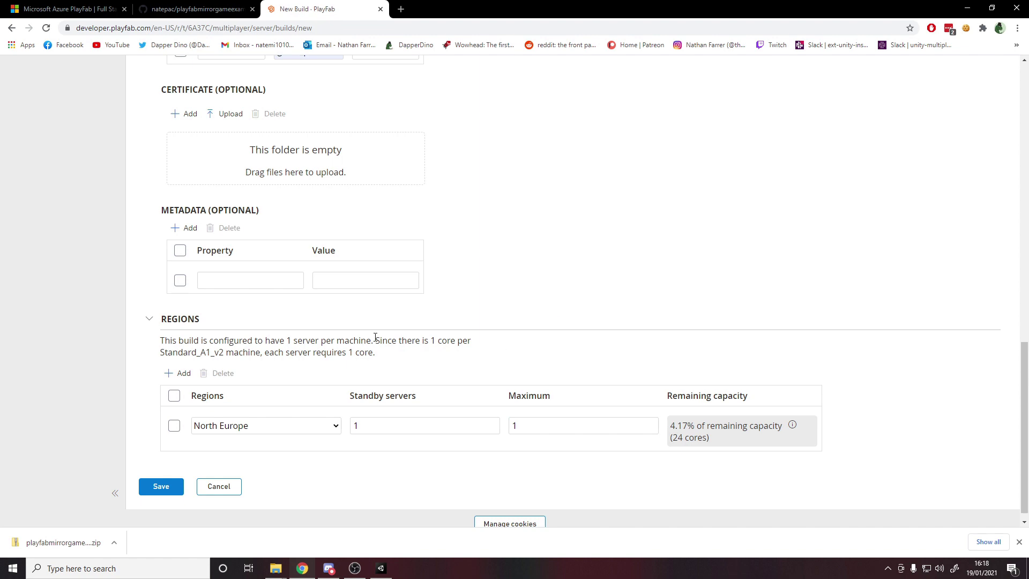
pyautogui.click(156, 487)
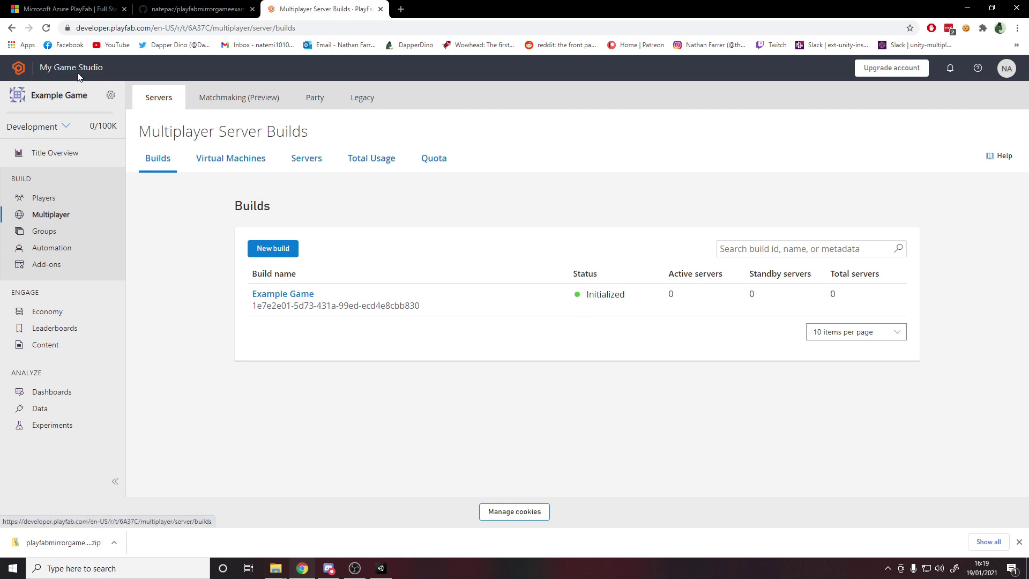
# Step: View the My Game title's multiplayer builds to check the Testing build, then return to Unity
pyautogui.click(20, 76)
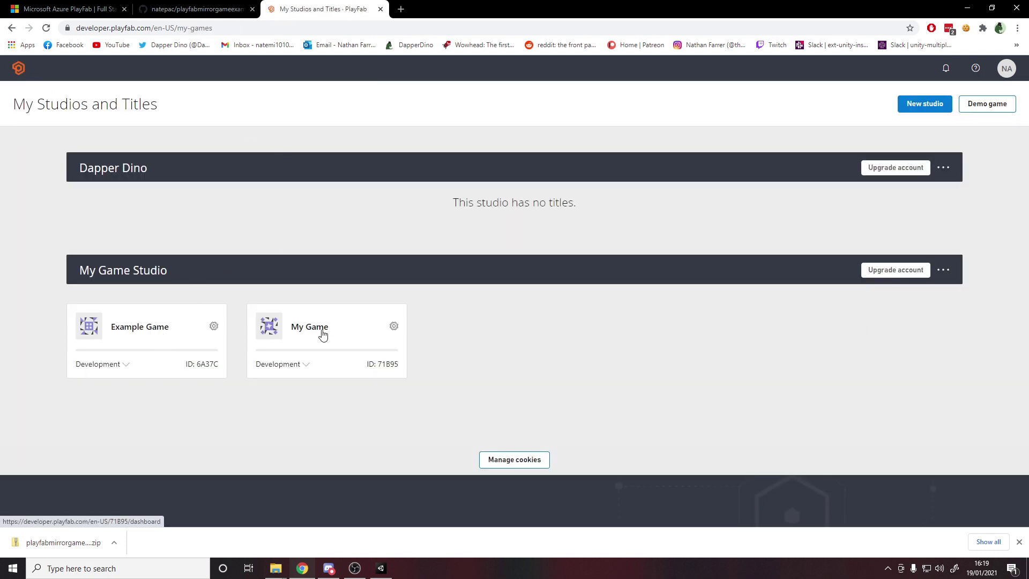
pyautogui.click(323, 335)
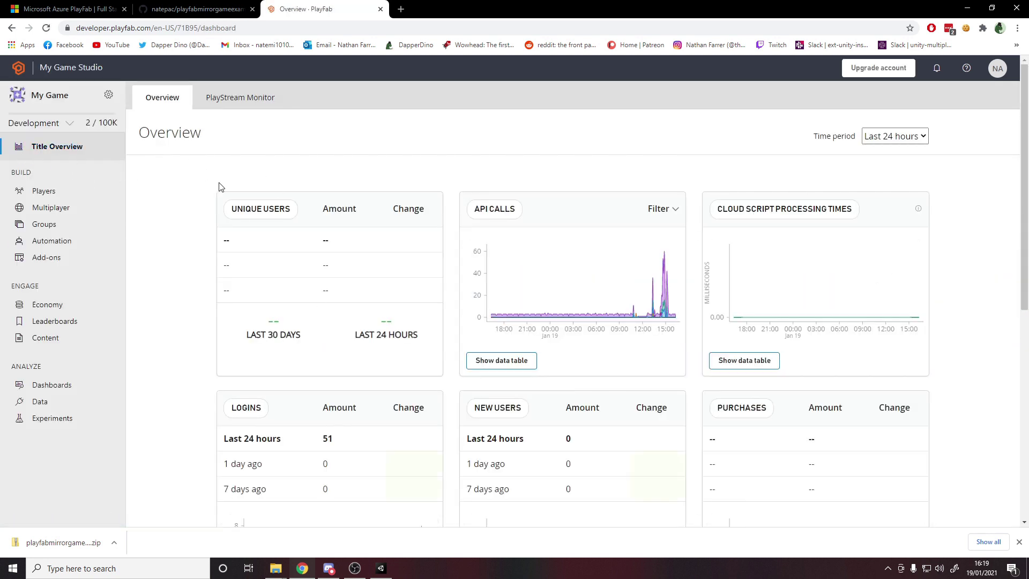
pyautogui.click(64, 210)
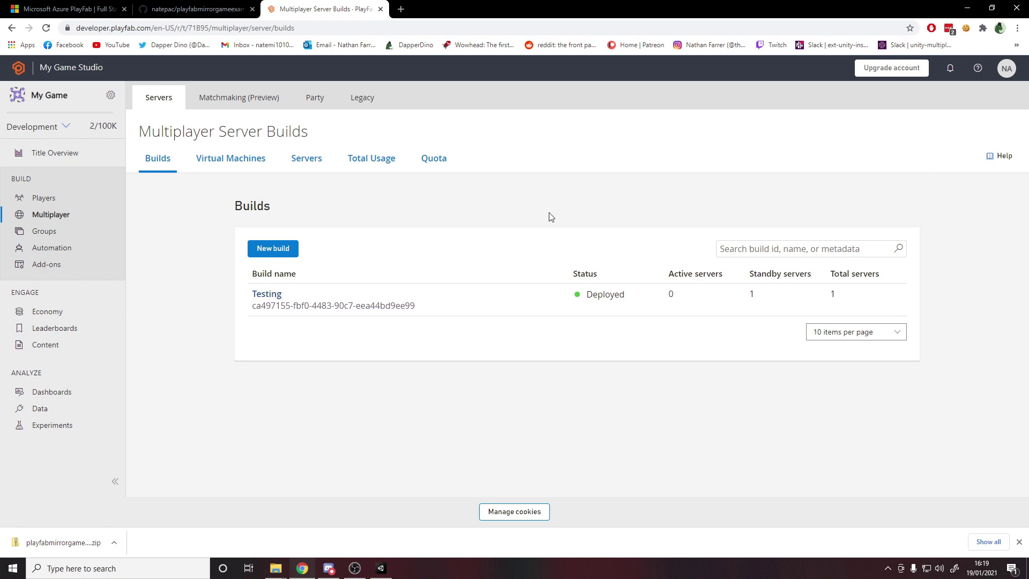
pyautogui.click(386, 568)
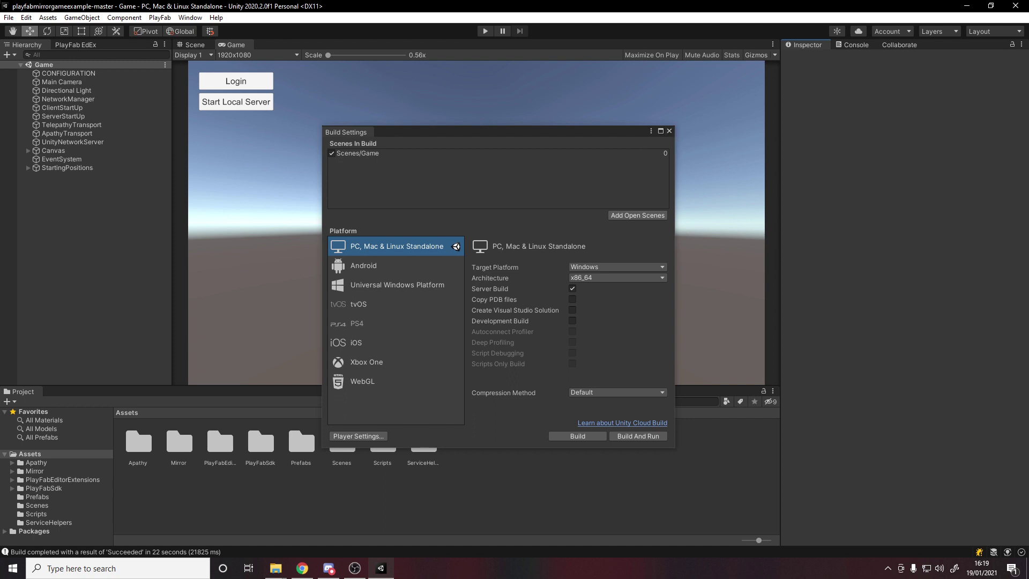
# Step: Untick Server Build, set CONFIGURATION's Build Type to REMOTE_CLIENT, and save the scene
pyautogui.click(573, 289)
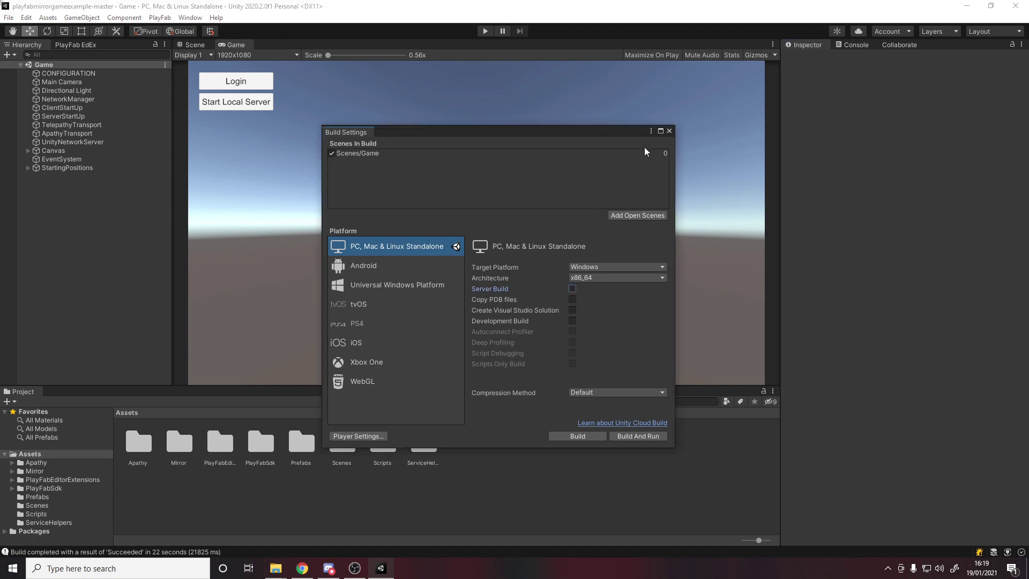
pyautogui.click(669, 131)
pyautogui.click(128, 73)
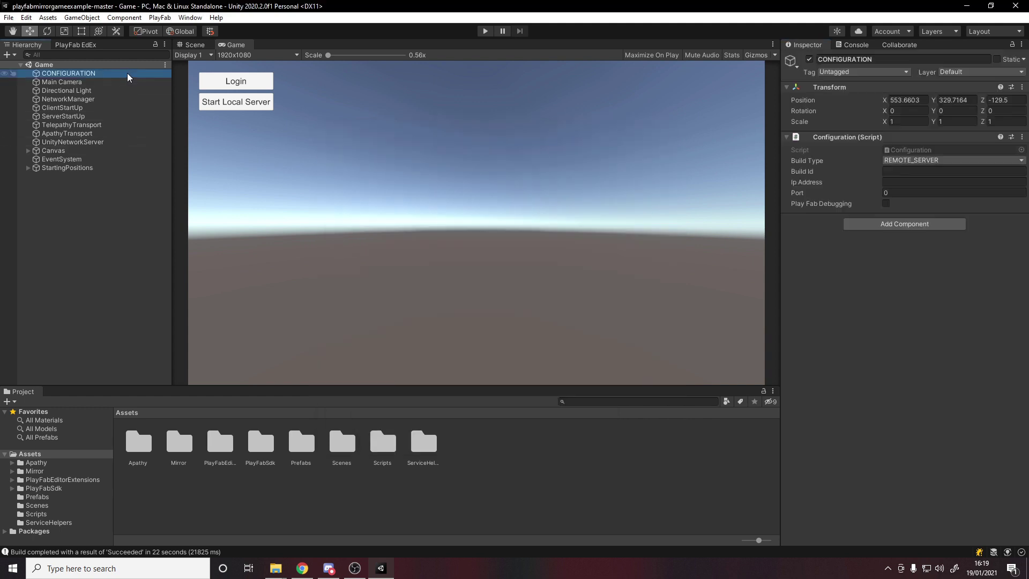
pyautogui.click(911, 159)
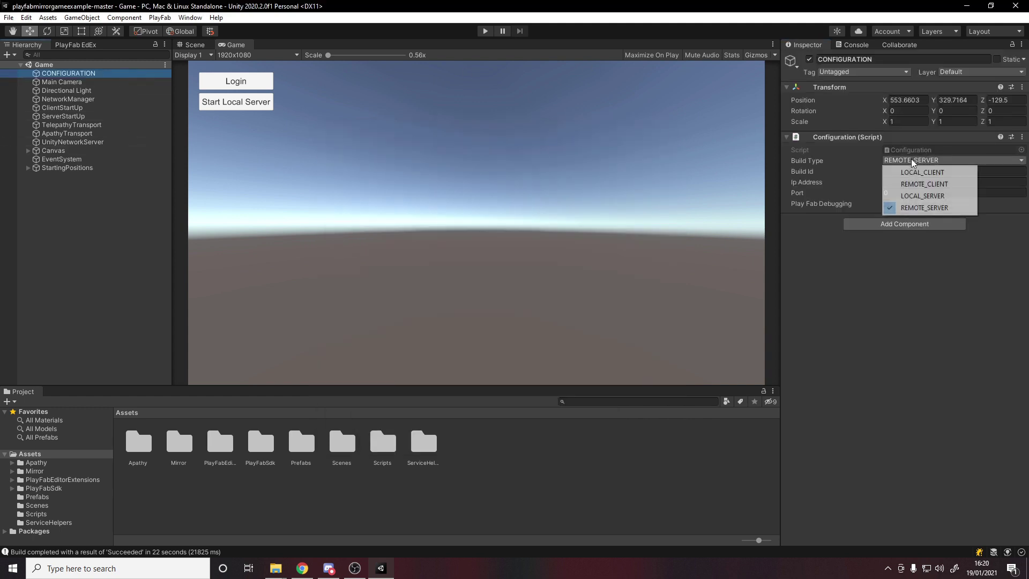
pyautogui.click(926, 184)
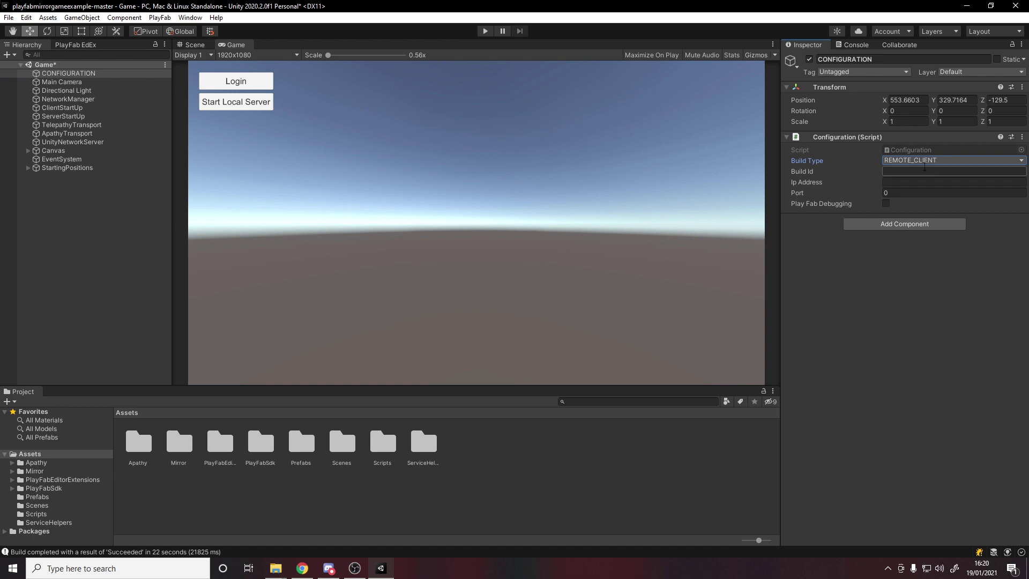
pyautogui.click(910, 295)
pyautogui.hotkey('ctrl', 's')
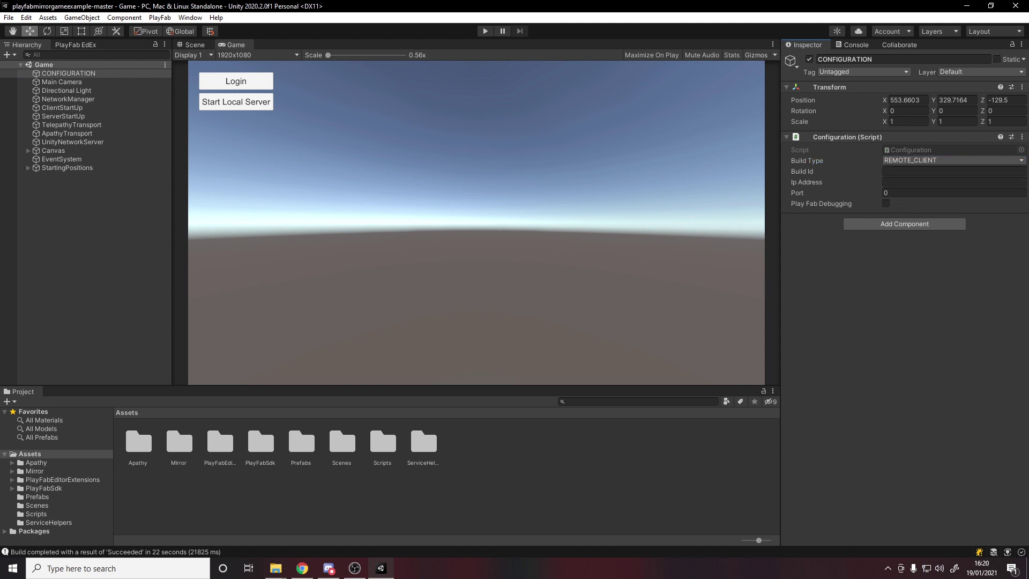
# Step: Paste the Testing build's ID from PlayFab into Build Id, leaving Port at 0
pyautogui.hotkey('alt', 'Tab')
pyautogui.moveTo(253, 305); pyautogui.dragTo(415, 305)
pyautogui.hotkey('ctrl', 'c')
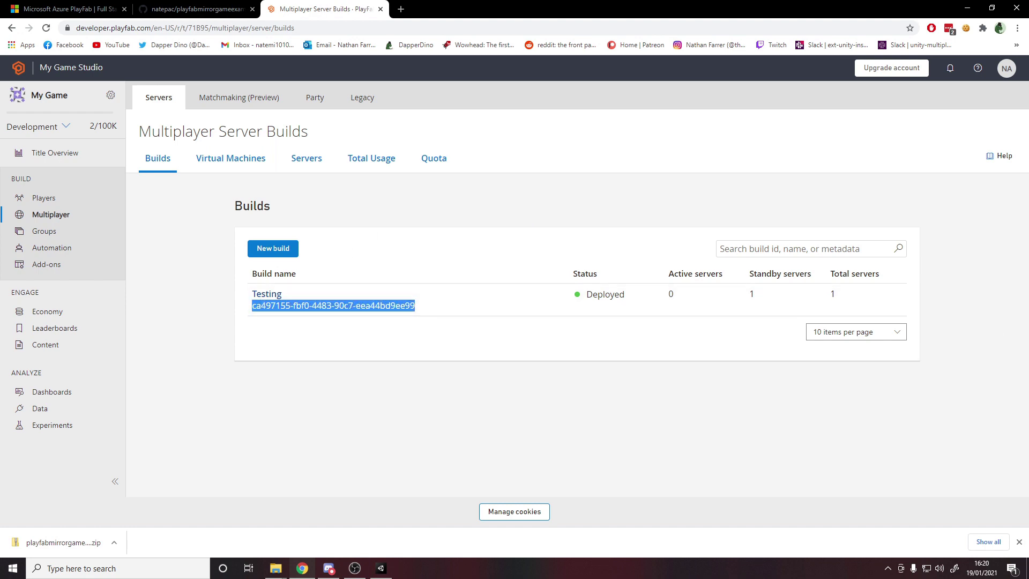
pyautogui.hotkey('alt', 'Tab')
pyautogui.hotkey('ctrl', 'v')
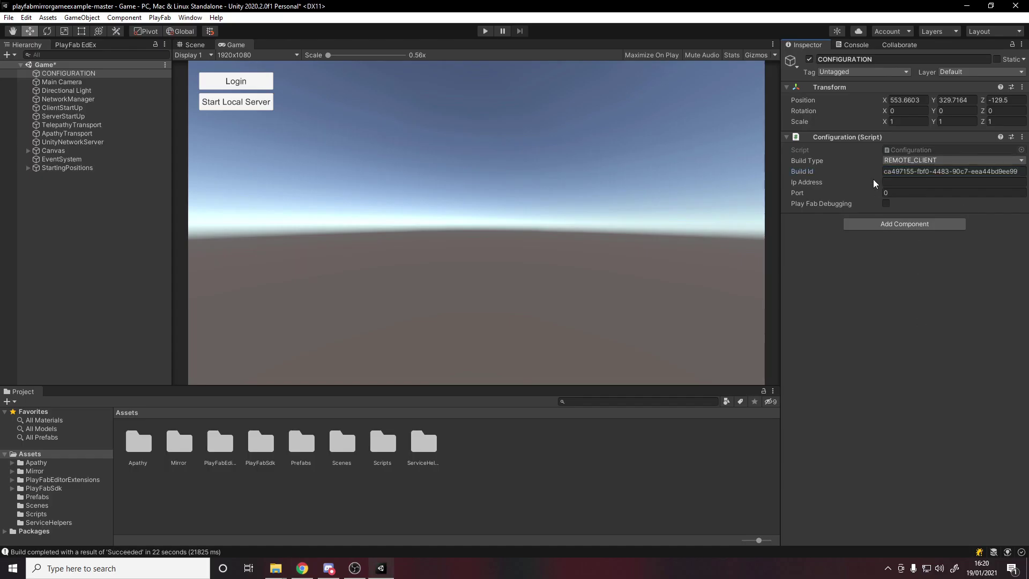
pyautogui.click(888, 193)
pyautogui.click(899, 282)
# Step: Open Window > PlayFab > Editor Extensions and sign in with an existing account
pyautogui.click(190, 17)
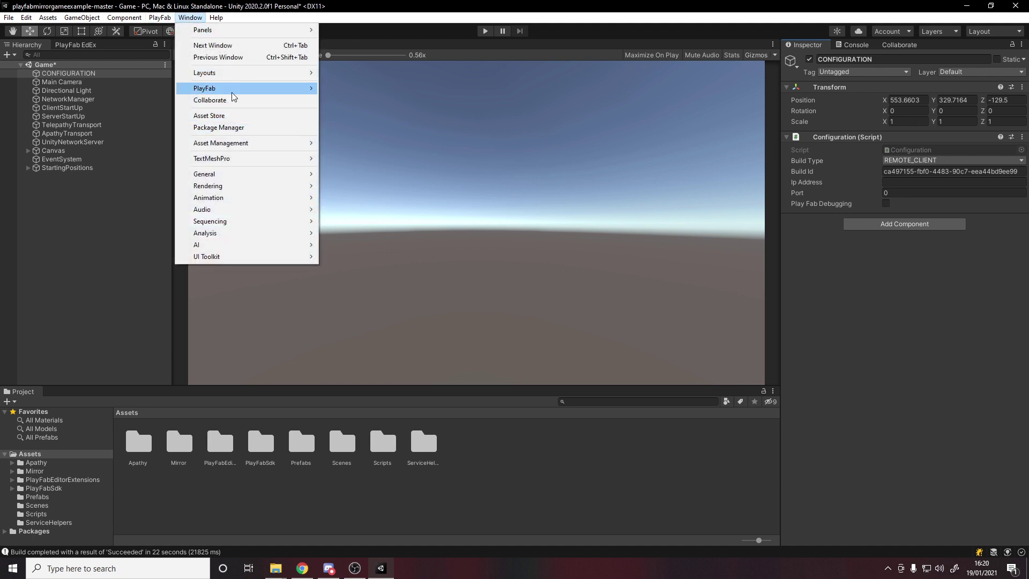
pyautogui.moveTo(232, 89)
pyautogui.click(344, 89)
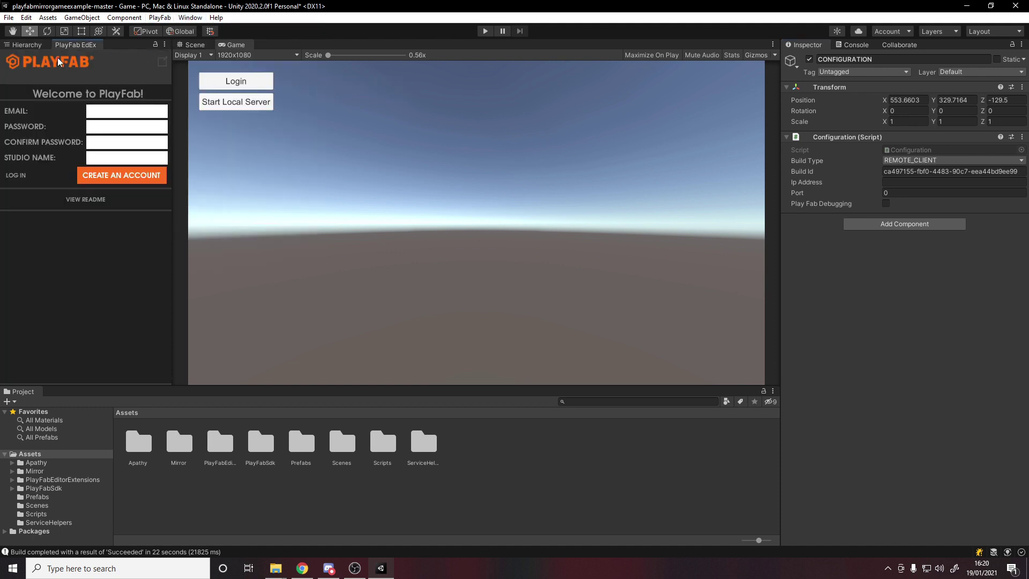
pyautogui.click(15, 175)
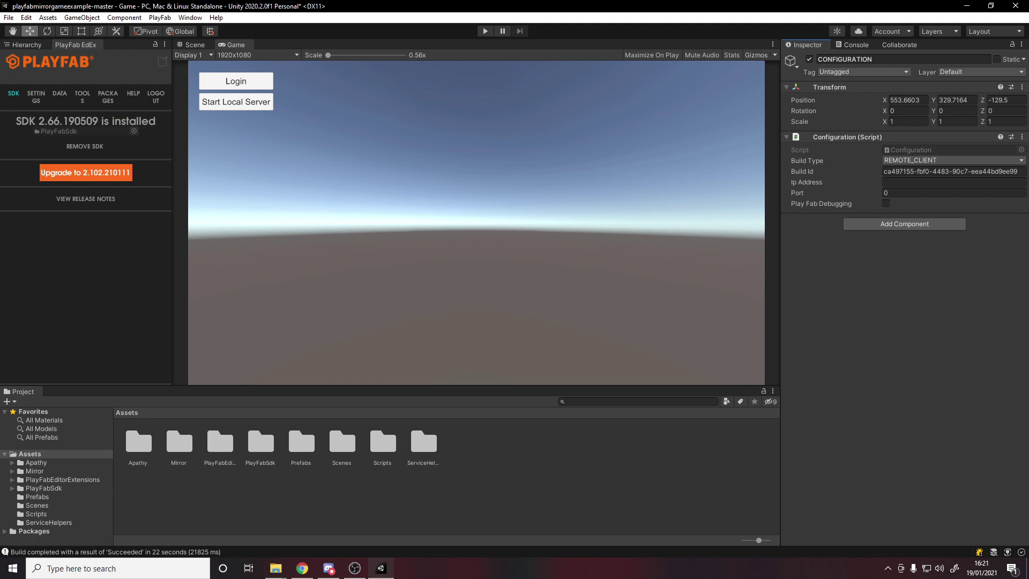
# Step: Set the PlayFab project settings to My Game Studio and the (71B95) My Game title
pyautogui.click(34, 93)
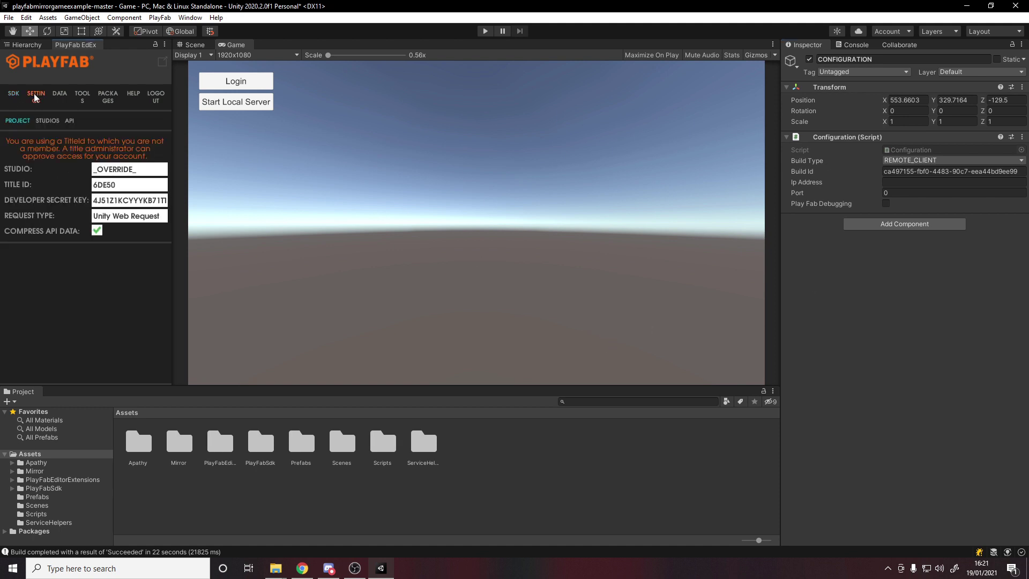
pyautogui.click(129, 170)
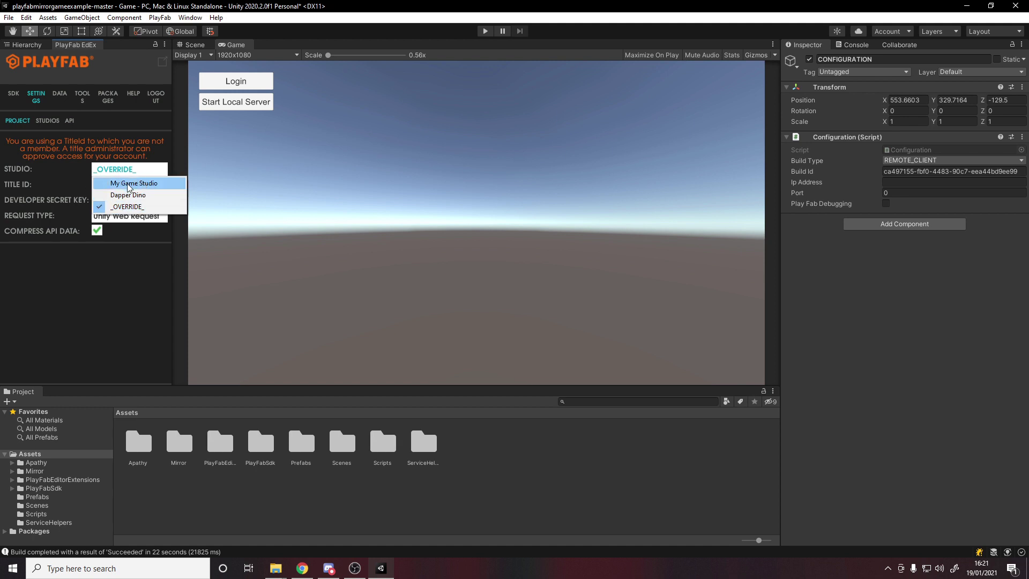
pyautogui.click(141, 182)
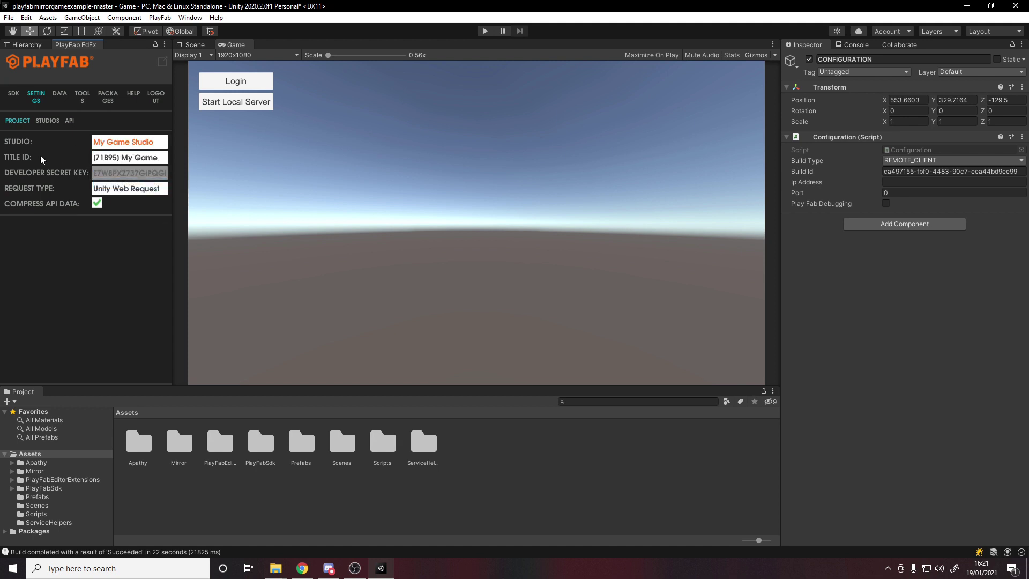
pyautogui.click(131, 157)
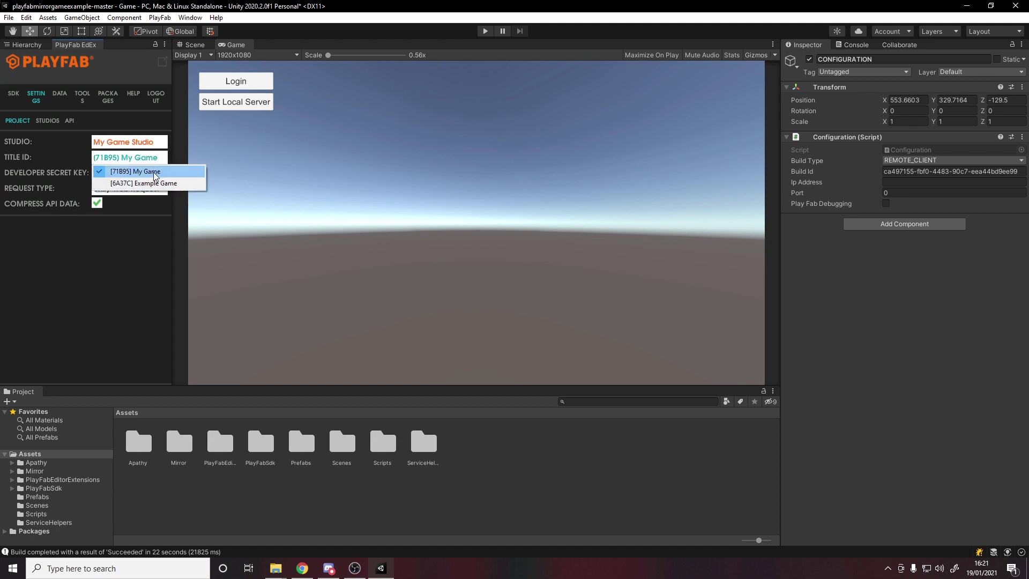
pyautogui.click(153, 171)
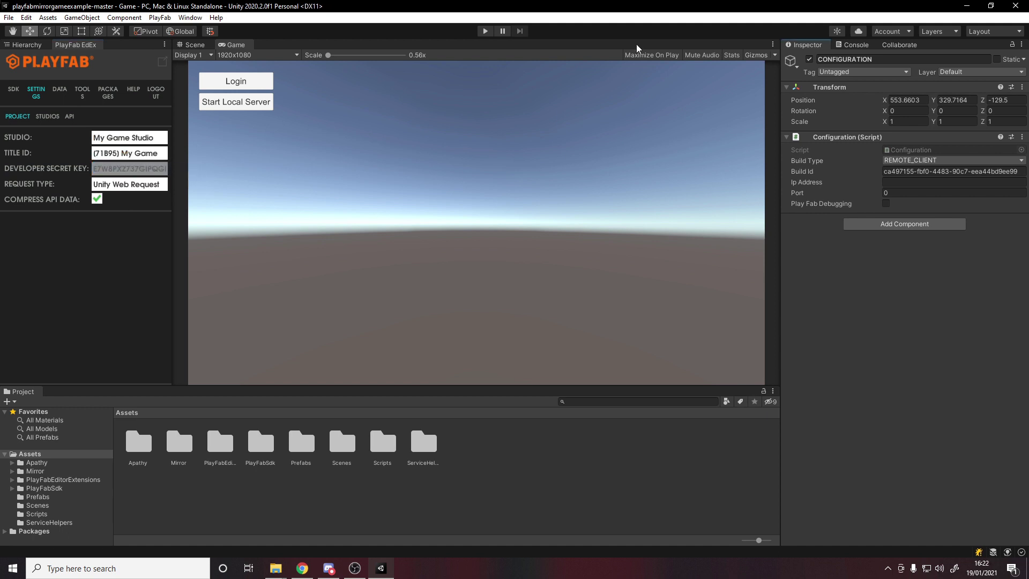
# Step: Play-test Login, review the Console log, stop play mode, and open ClientStartUp.cs from Scripts
pyautogui.click(491, 31)
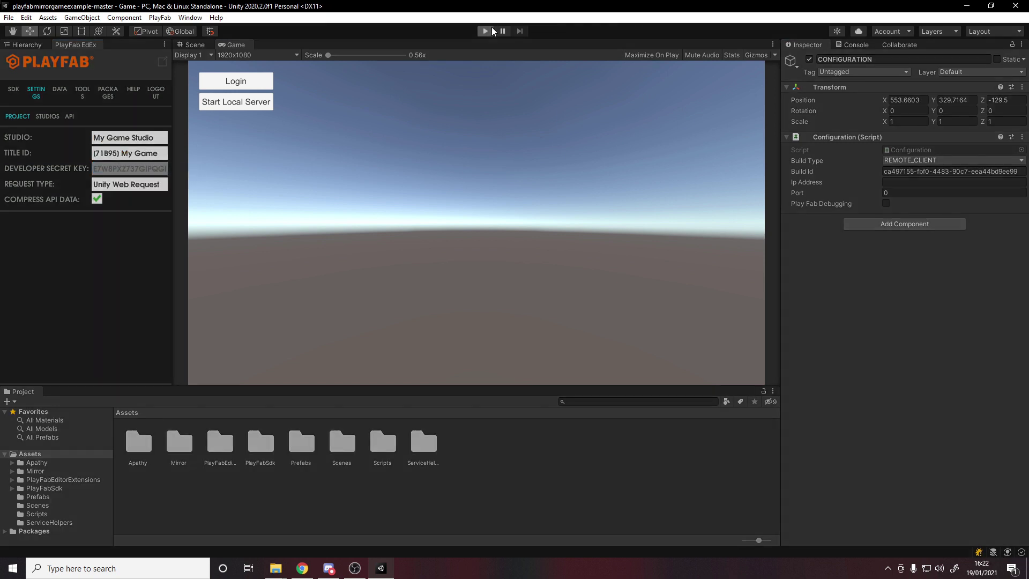
pyautogui.click(251, 81)
pyautogui.click(852, 45)
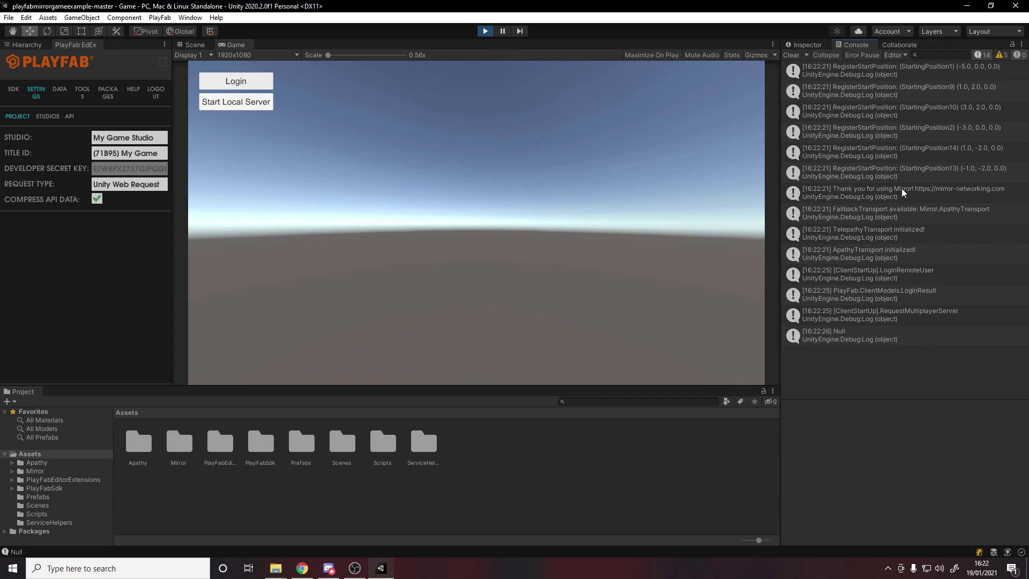
pyautogui.click(485, 31)
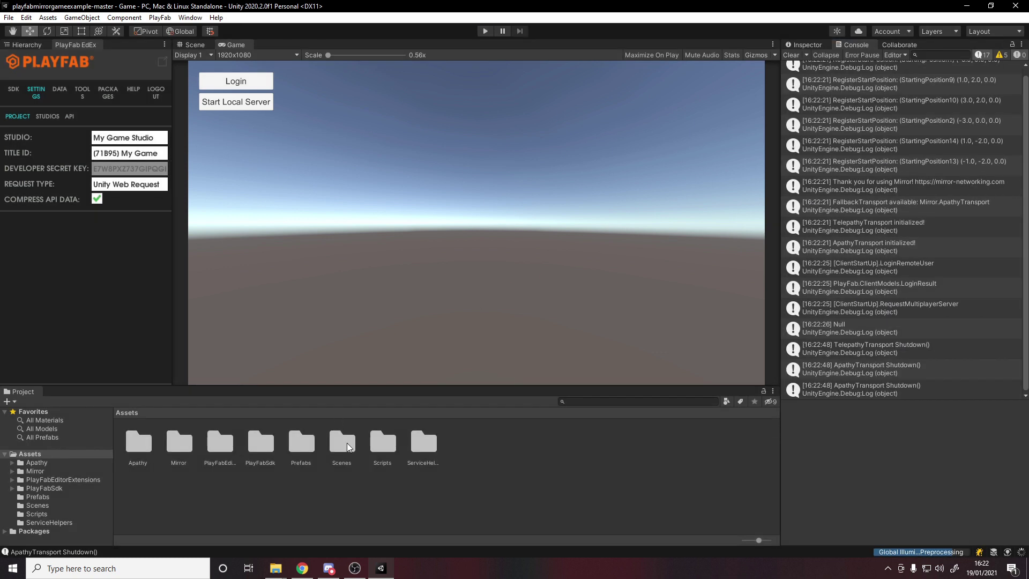
pyautogui.doubleClick(384, 443)
pyautogui.click(140, 449)
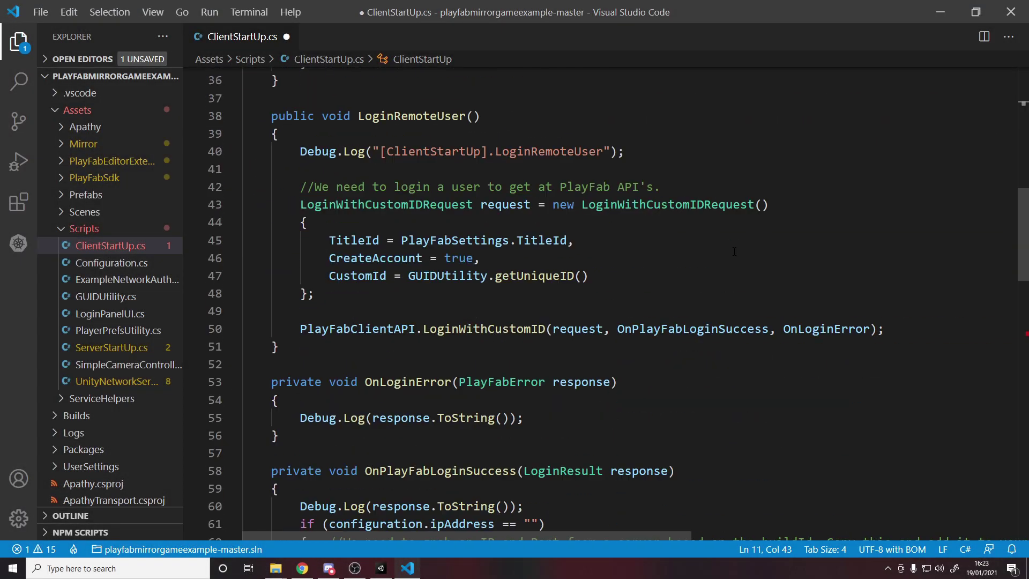
pyautogui.scroll(-2, 647, 234)
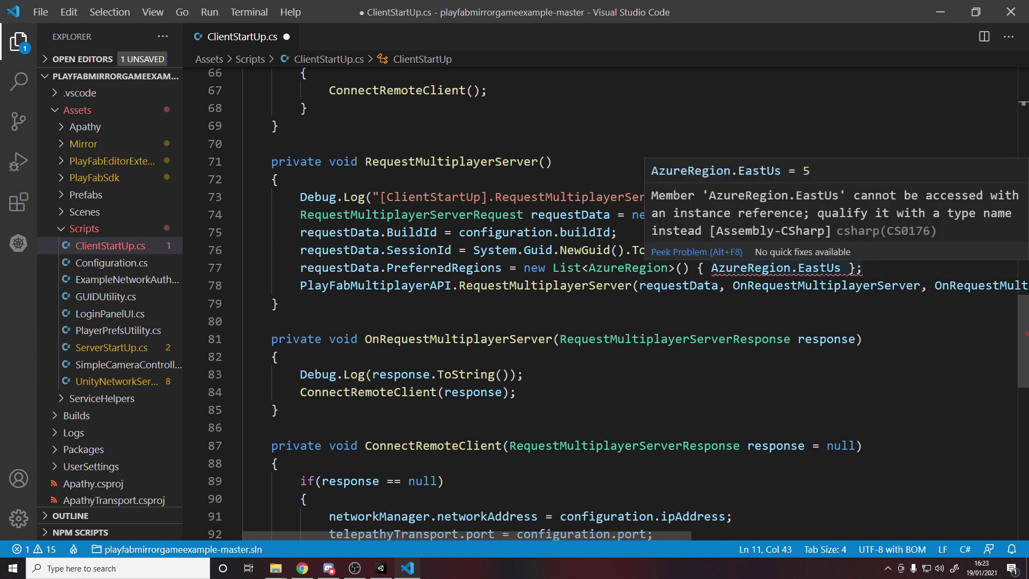
# Step: Change the preferred region on line 77 from EastUs to NorthEurope, save ClientStartUp.cs, and go back to Unity
pyautogui.doubleClick(836, 268)
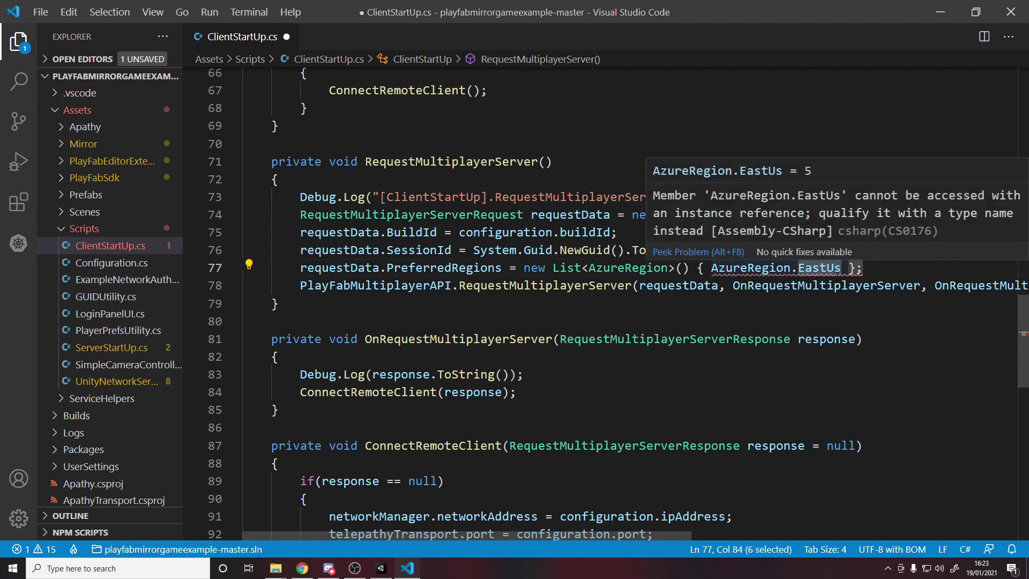
pyautogui.write('eur')
pyautogui.press('Return')
pyautogui.hotkey('ctrl', 's')
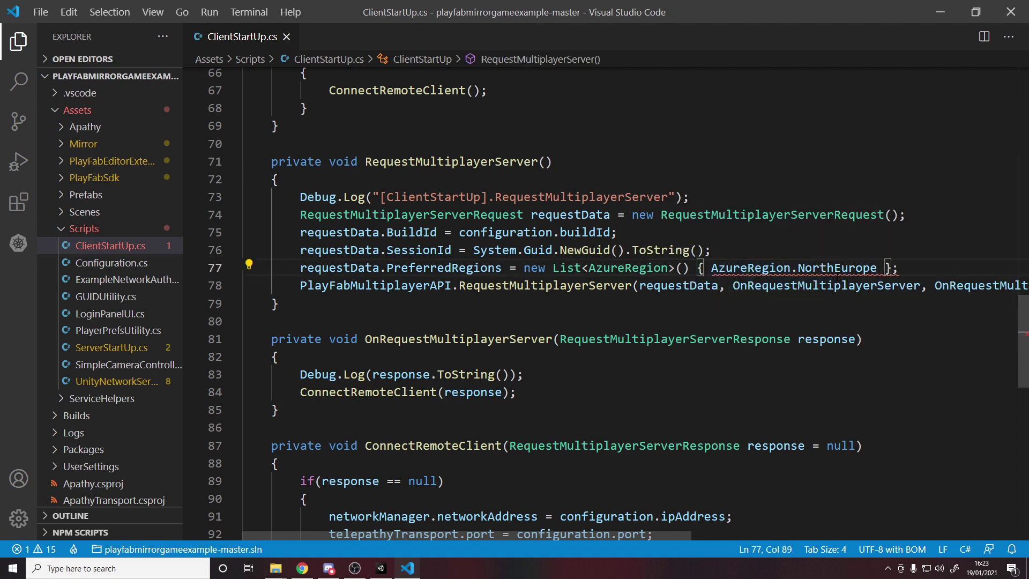
pyautogui.press('End')
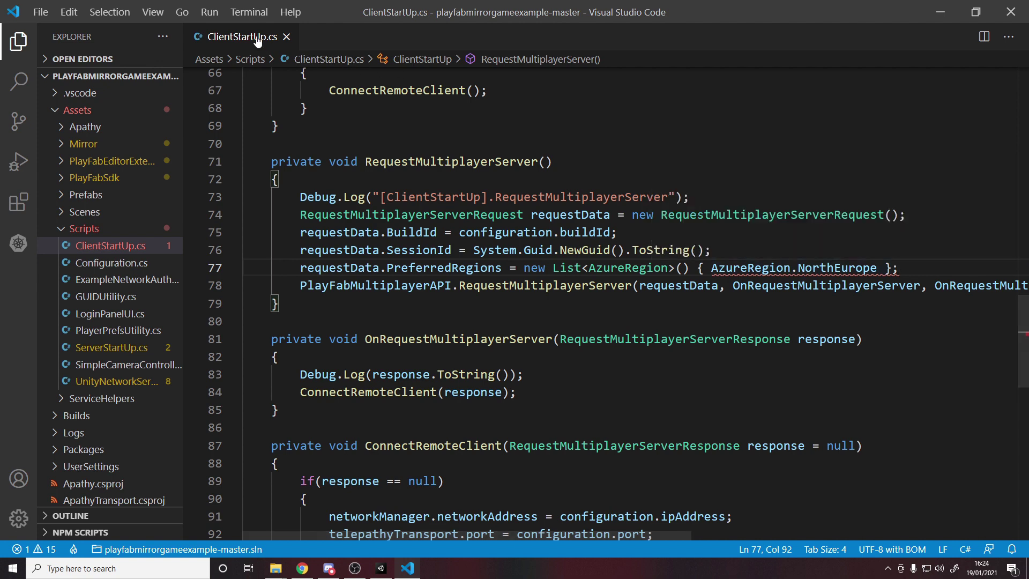
pyautogui.click(286, 36)
pyautogui.click(381, 568)
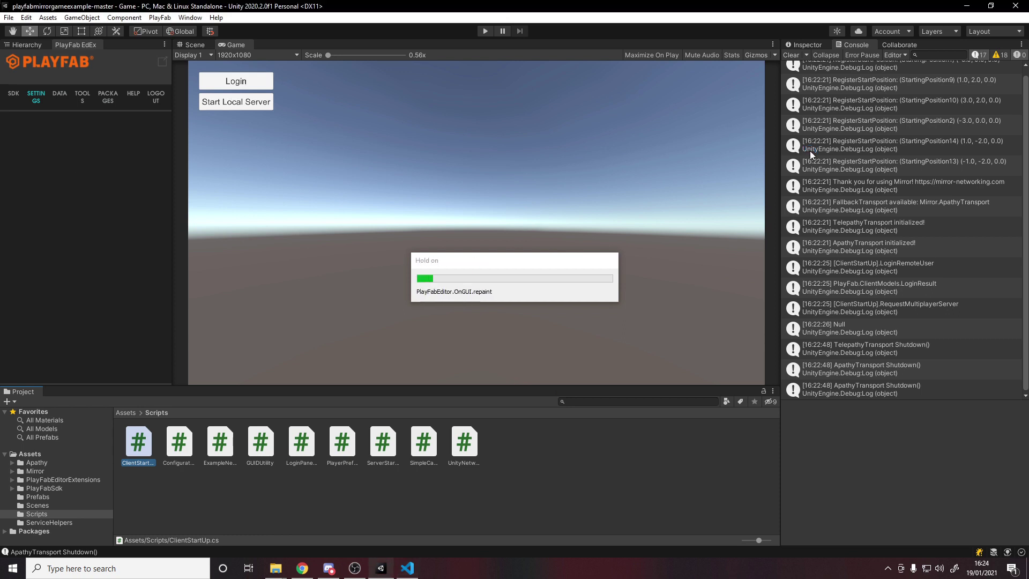
# Step: Play and log in, then show the Console message giving server IP 20.67.161.249 and port 30000
pyautogui.click(792, 46)
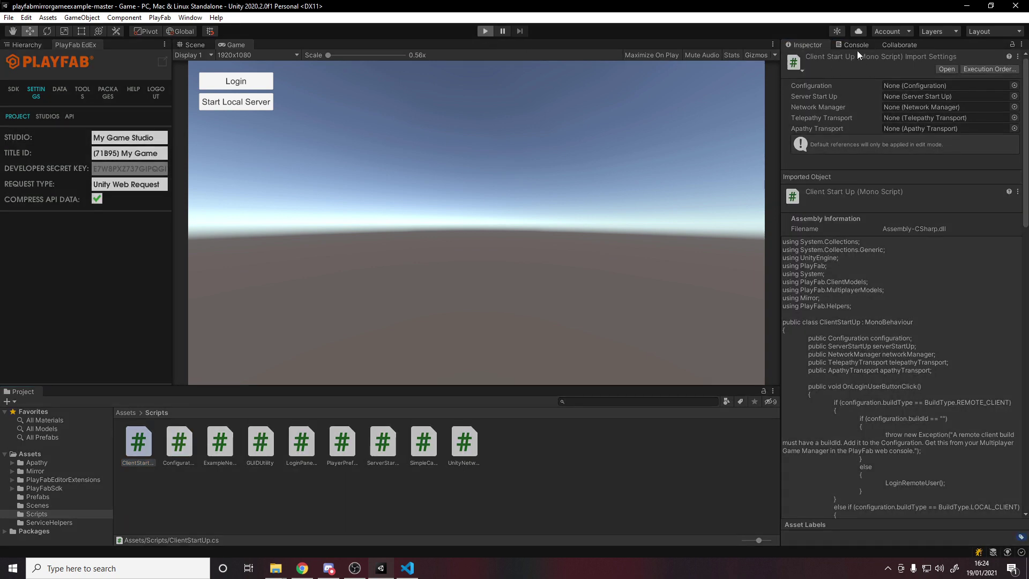
pyautogui.click(852, 46)
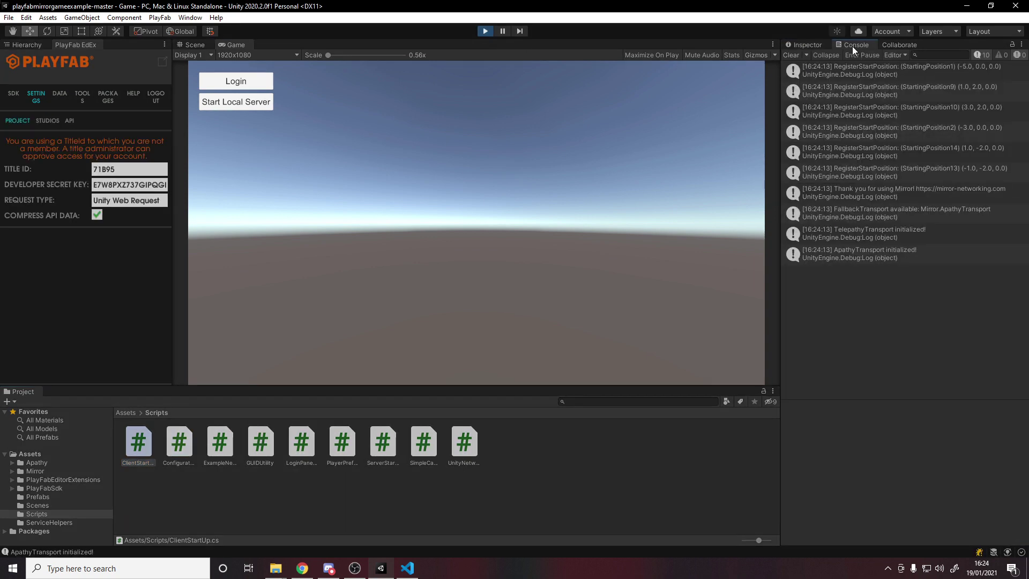
pyautogui.click(230, 83)
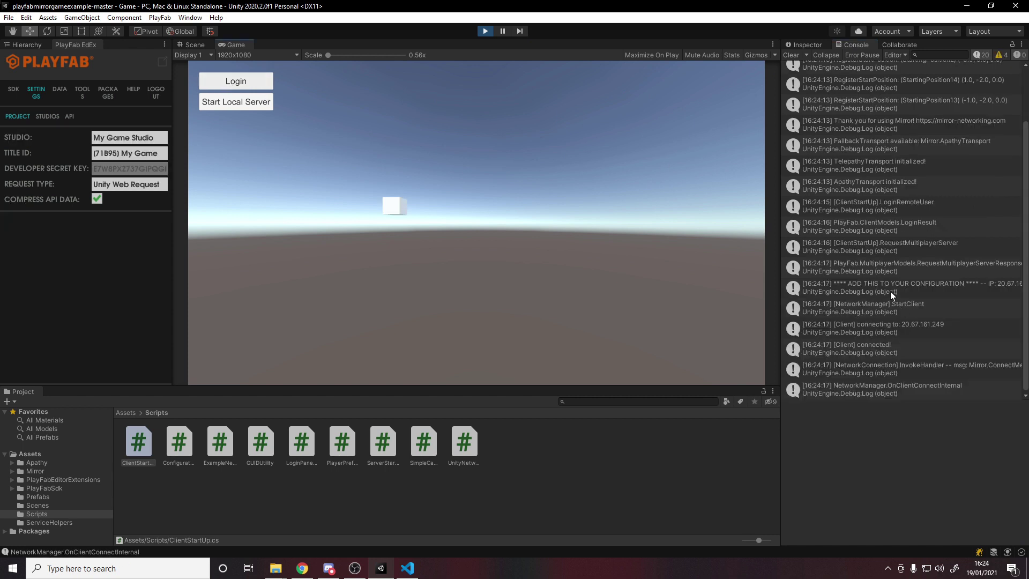
pyautogui.click(877, 286)
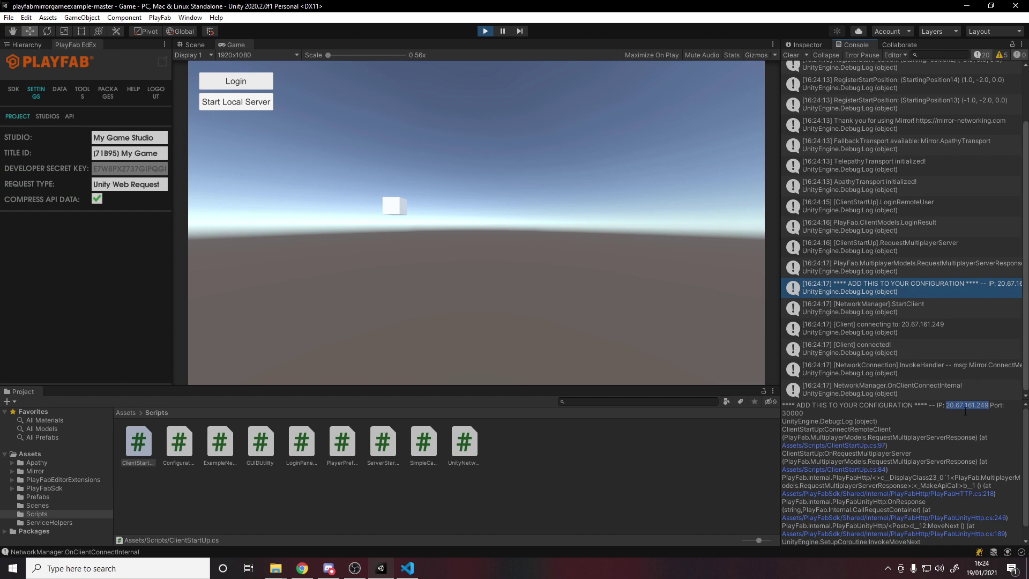
# Step: Select CONFIGURATION and try pasting into its address fields during play mode, then exit play mode
pyautogui.click(807, 45)
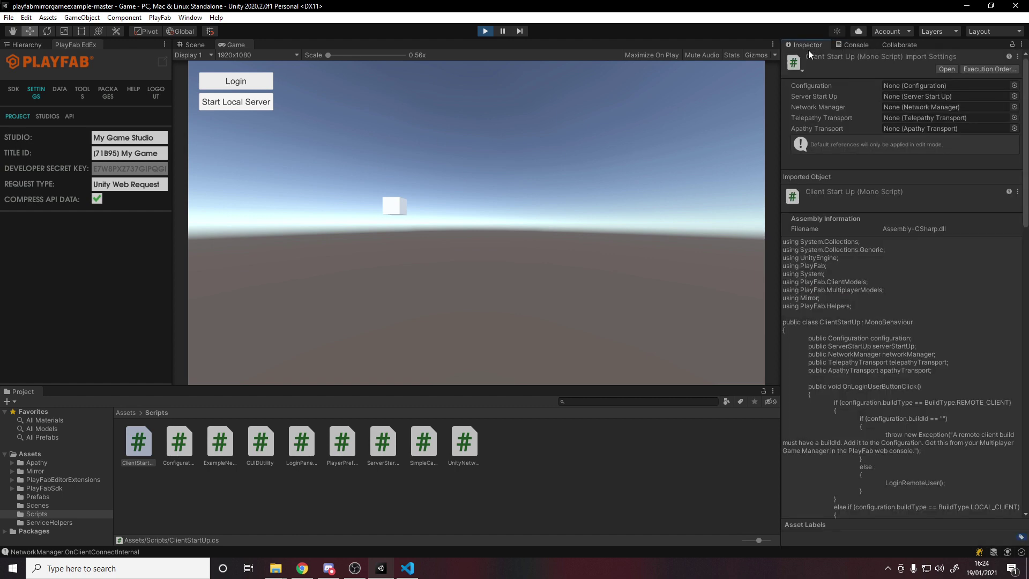
pyautogui.click(21, 45)
pyautogui.click(68, 74)
pyautogui.click(911, 182)
pyautogui.click(864, 46)
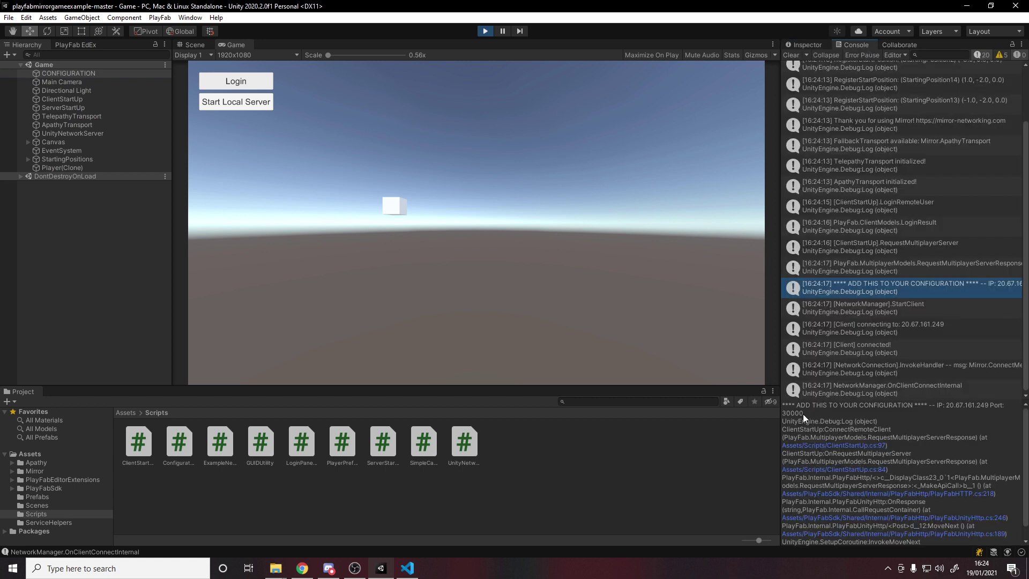
pyautogui.click(806, 45)
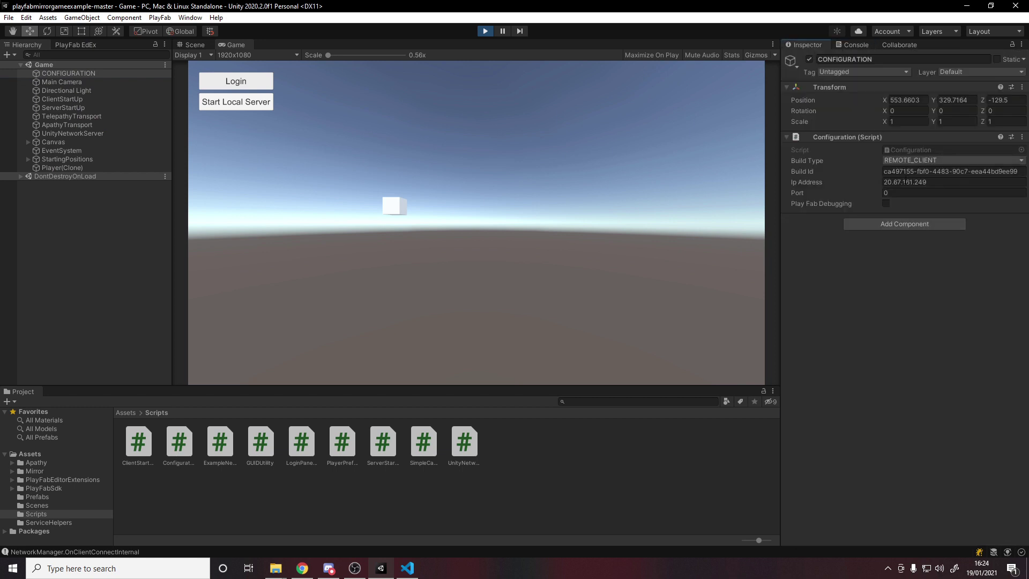
pyautogui.click(911, 193)
pyautogui.write('30000')
pyautogui.hotkey('ctrl', 's')
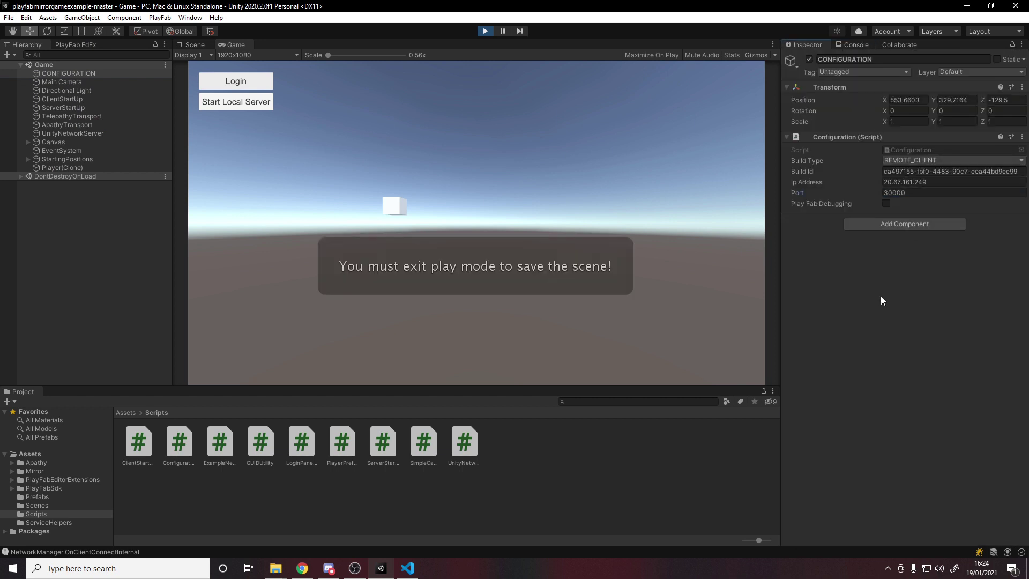
pyautogui.click(484, 32)
# Step: Set CONFIGURATION's port to 30000 and Ip Address to 20.67.161.249, save the scene, and play
pyautogui.click(900, 195)
pyautogui.write('30000')
pyautogui.click(854, 47)
pyautogui.moveTo(946, 406); pyautogui.dragTo(989, 404)
pyautogui.click(817, 45)
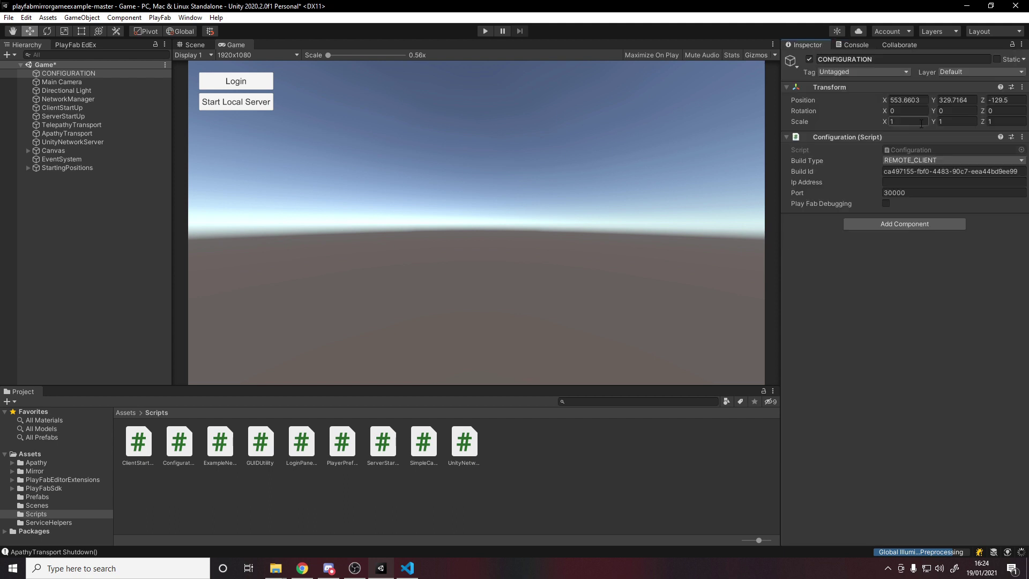
pyautogui.click(908, 182)
pyautogui.write('20.67.161.249')
pyautogui.hotkey('ctrl', 's')
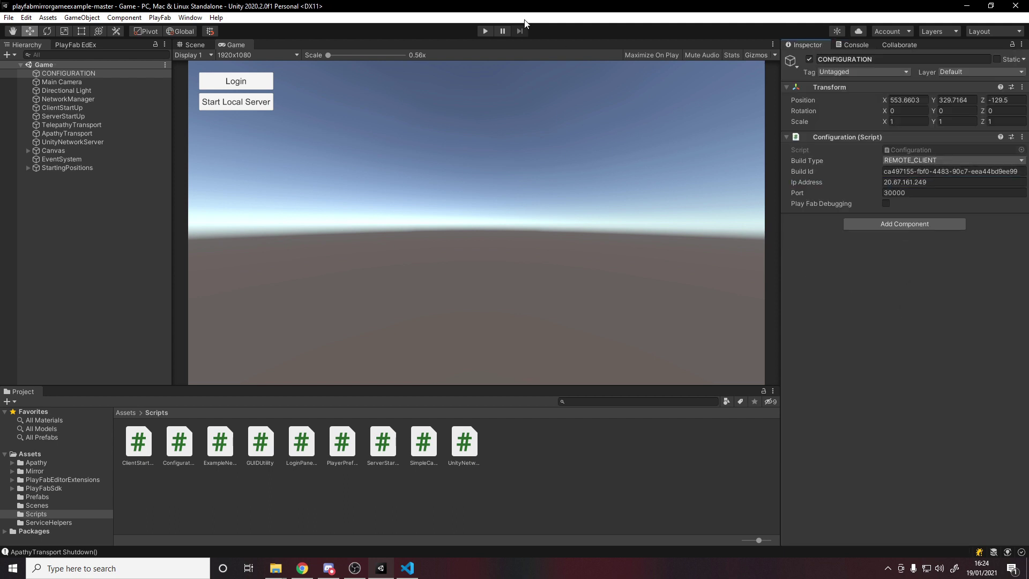
pyautogui.click(486, 31)
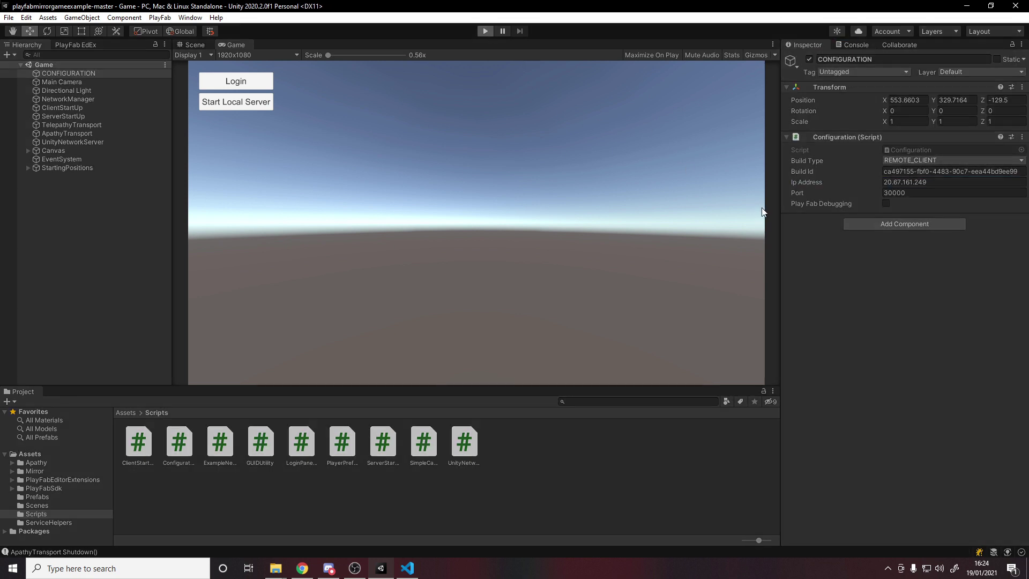
# Step: Log the editor client in, move the spawned player cube forward with W, then stop the game
pyautogui.click(263, 87)
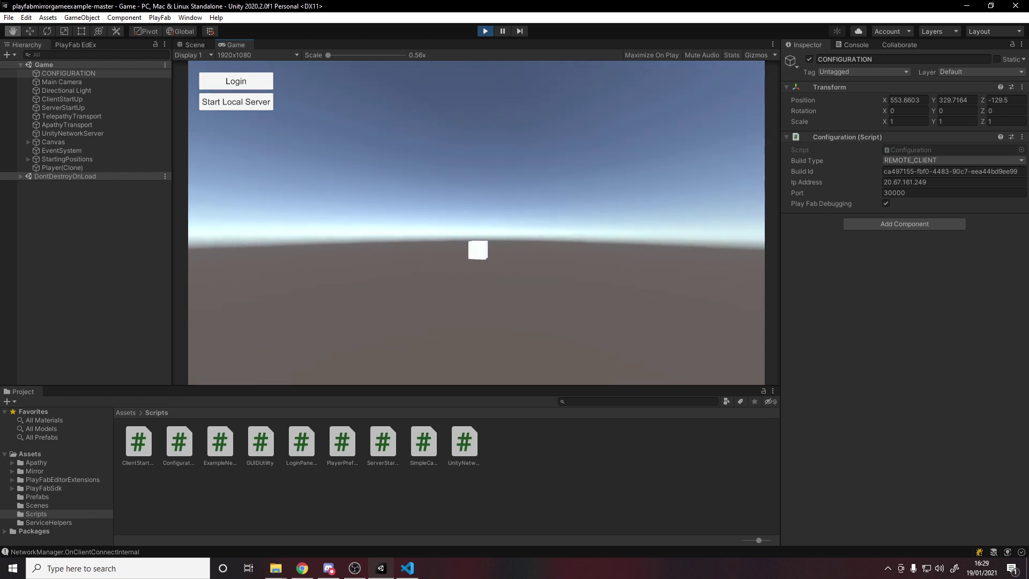
pyautogui.press('w')
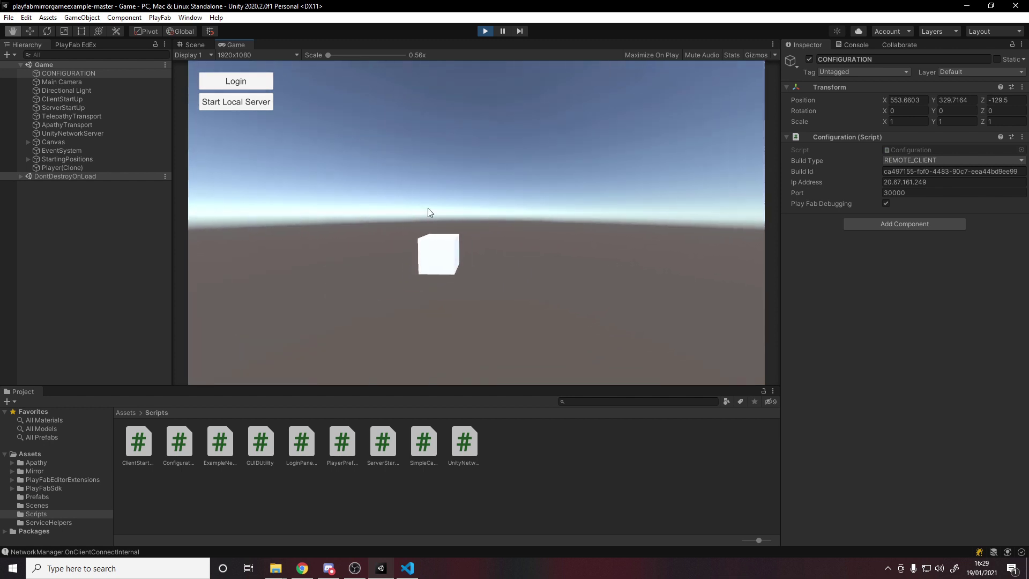
pyautogui.press('w')
pyautogui.click(486, 32)
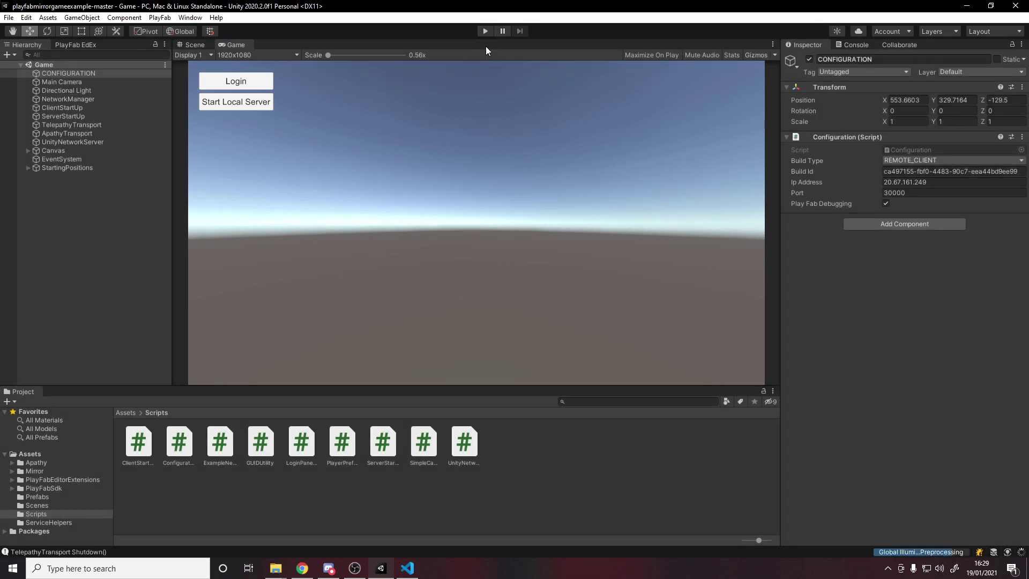
# Step: In PlayFab EdEx Settings > Studios, expand My Game Studio and My Game, refresh, then return to SDK
pyautogui.click(76, 47)
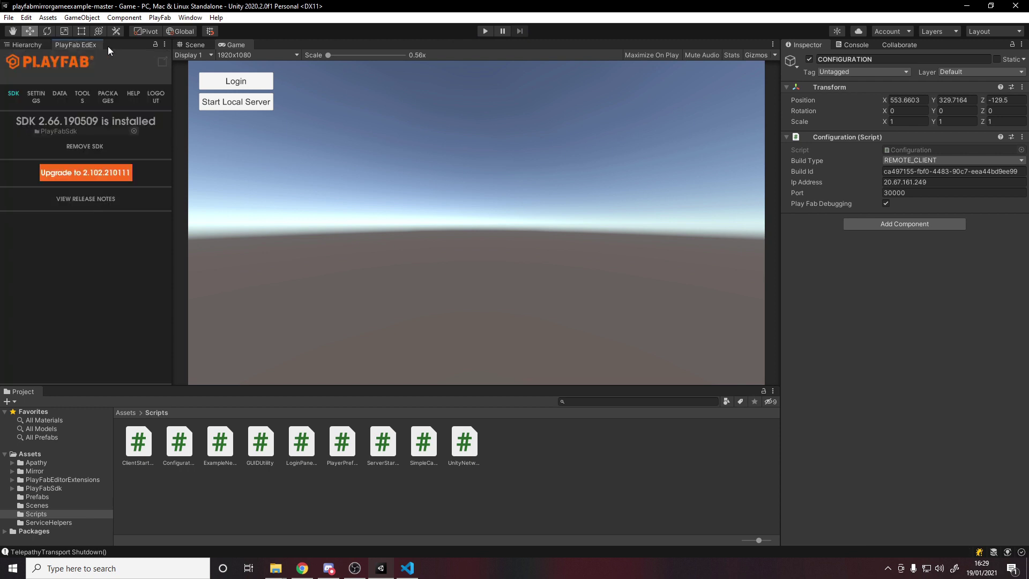
pyautogui.click(37, 97)
pyautogui.click(49, 121)
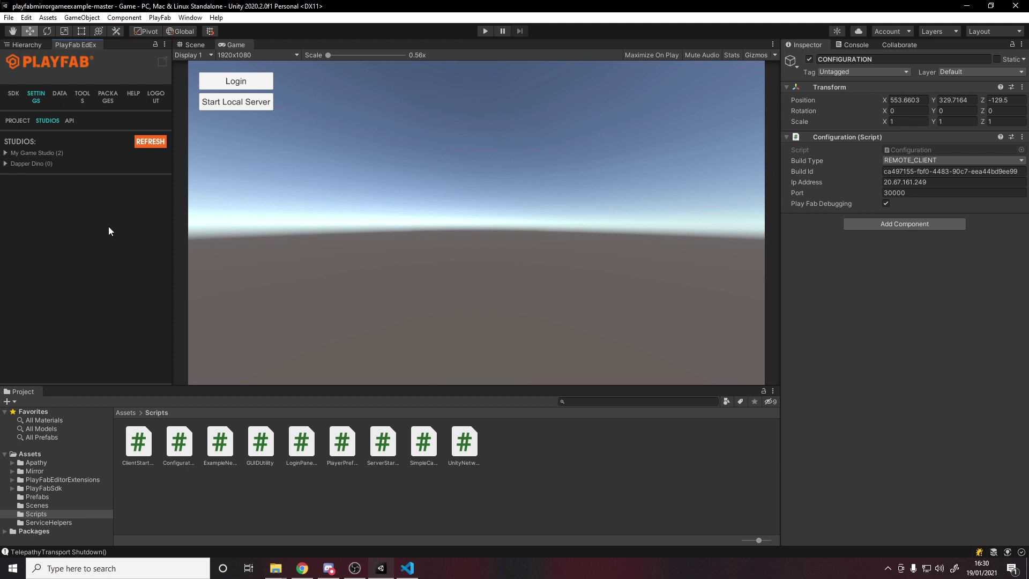
pyautogui.click(7, 153)
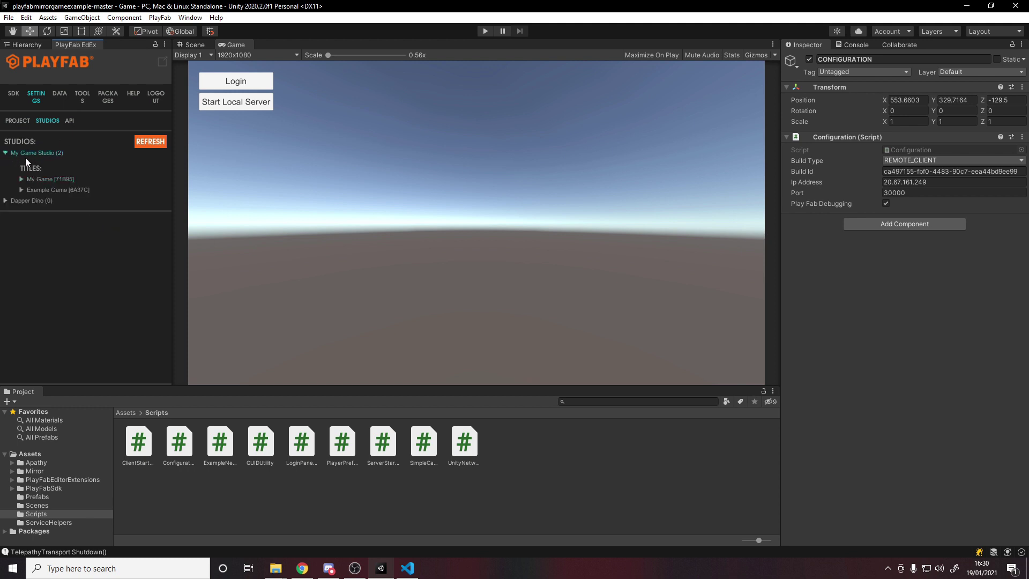
pyautogui.click(43, 179)
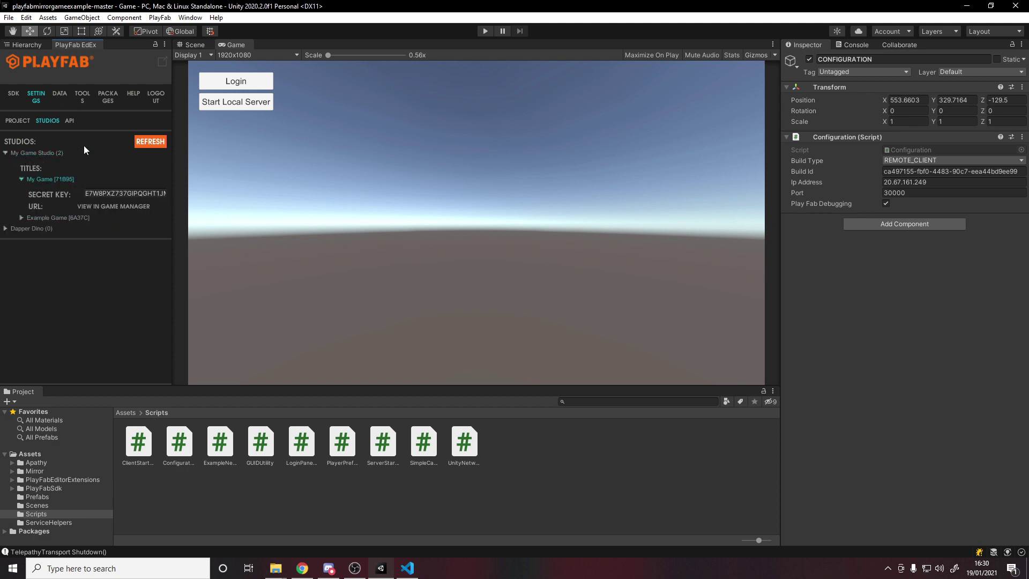
pyautogui.click(39, 178)
pyautogui.click(144, 140)
pyautogui.click(40, 153)
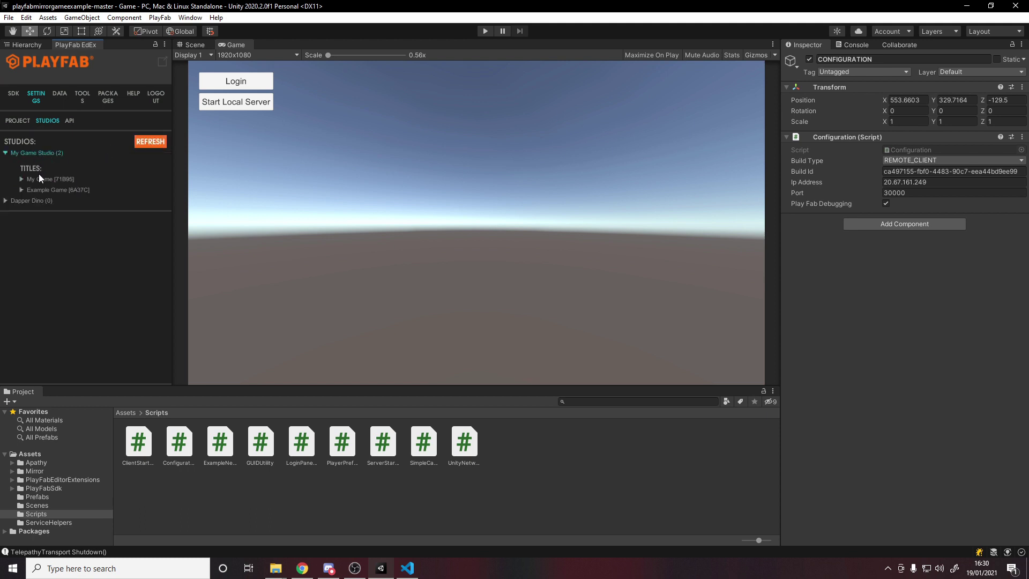
pyautogui.click(38, 174)
pyautogui.click(14, 93)
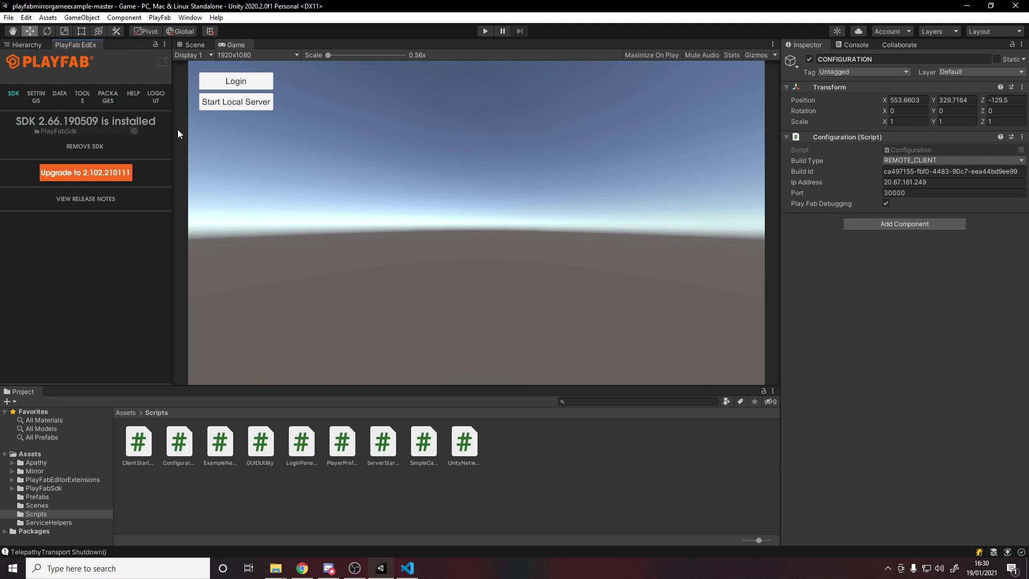
# Step: Play the game again, log the editor client in, and switch to the Hierarchy
pyautogui.click(486, 31)
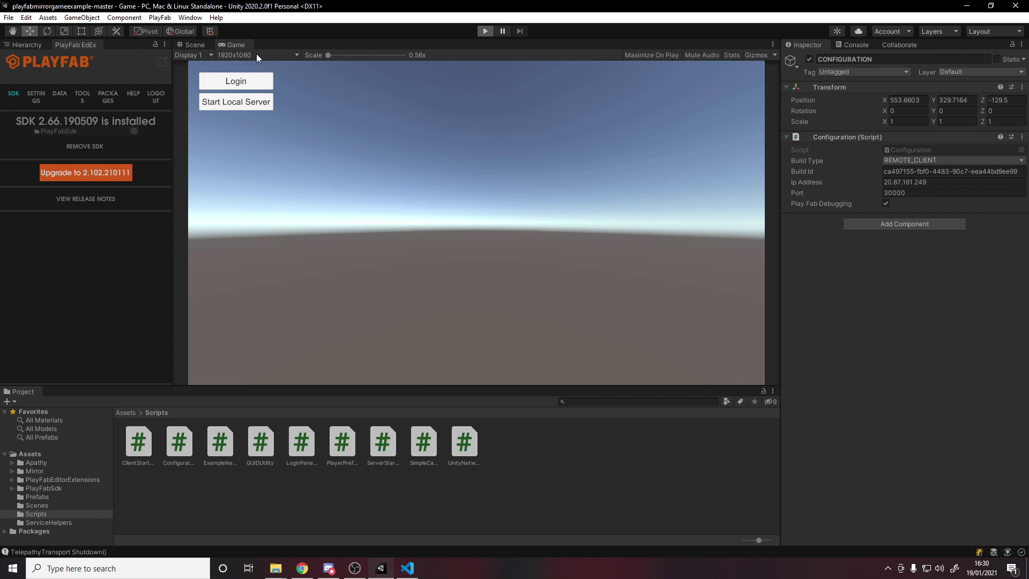
pyautogui.click(252, 82)
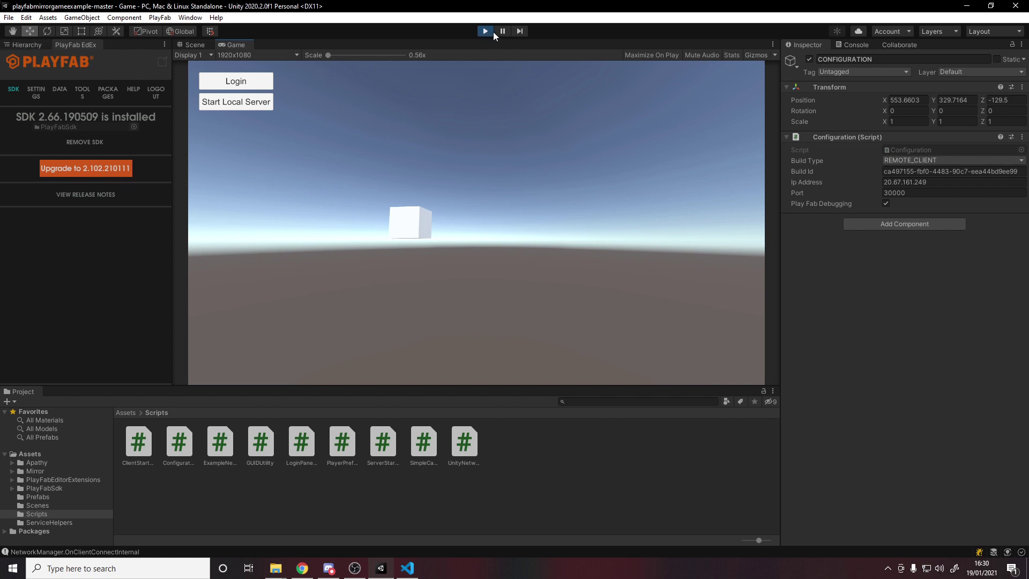
pyautogui.click(23, 46)
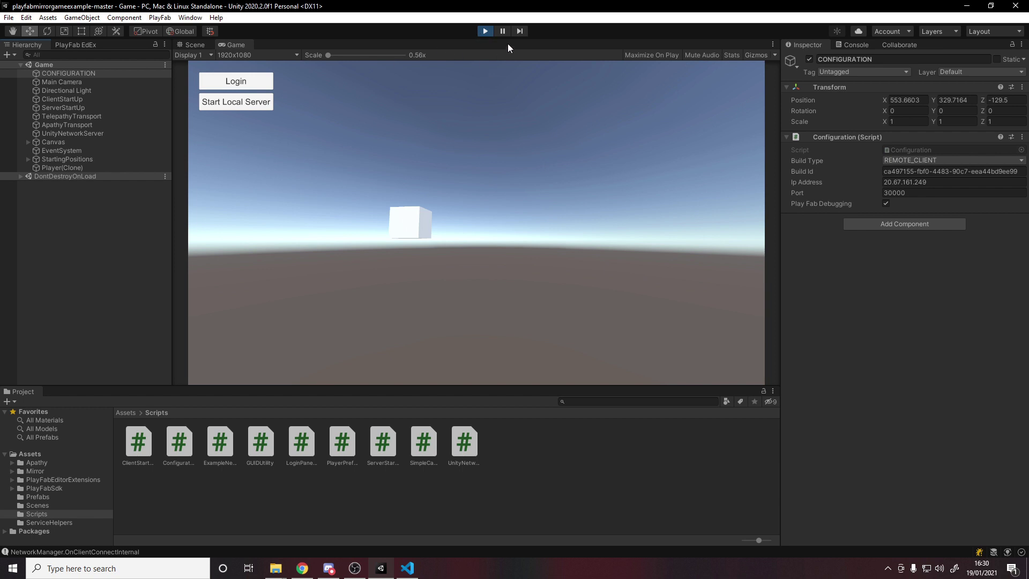
# Step: Stop the game and build the Windows client into a new Builds/Client folder
pyautogui.click(486, 31)
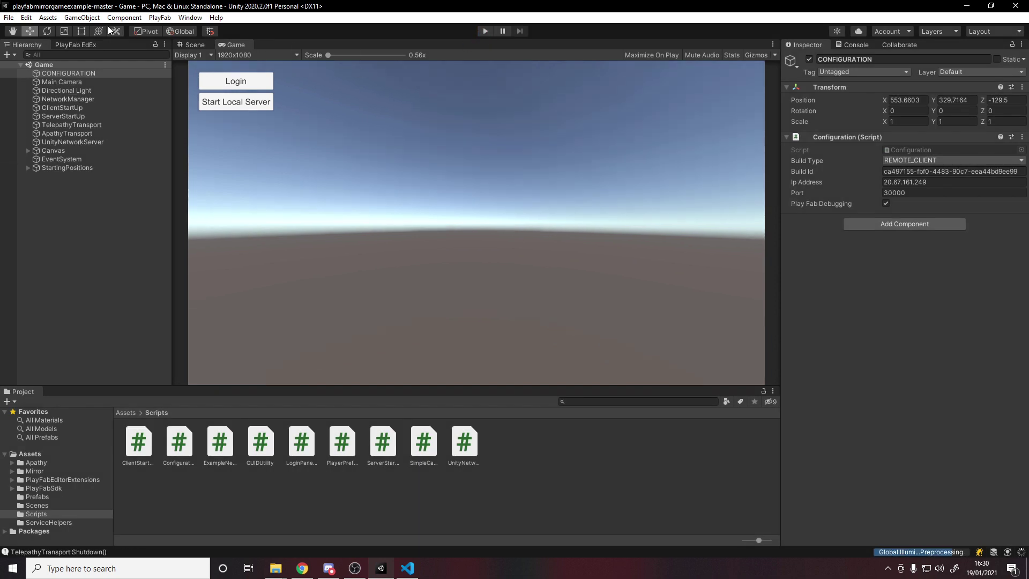
pyautogui.click(9, 17)
pyautogui.click(80, 147)
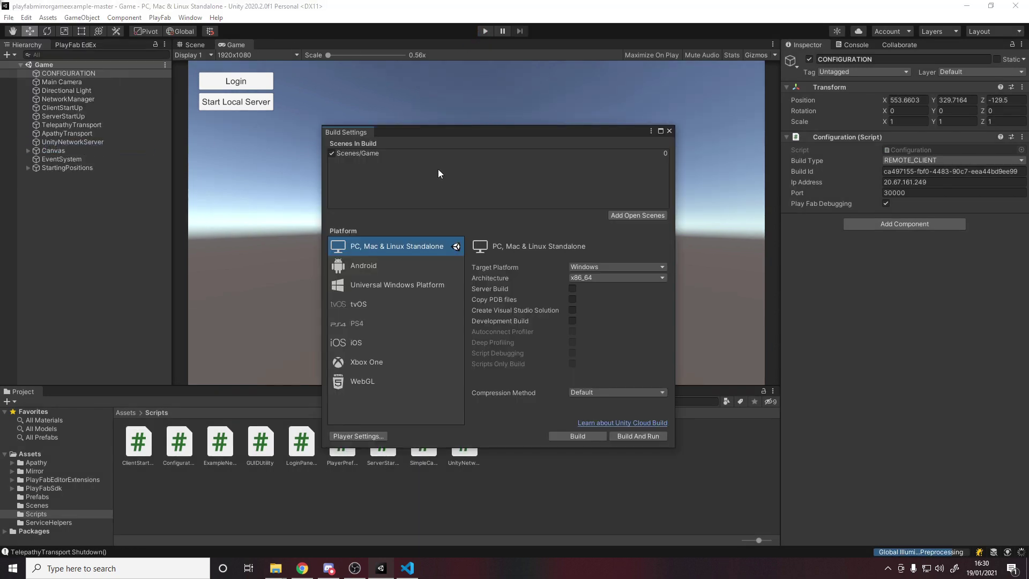
pyautogui.click(577, 436)
pyautogui.rightClick(365, 331)
pyautogui.moveTo(333, 479)
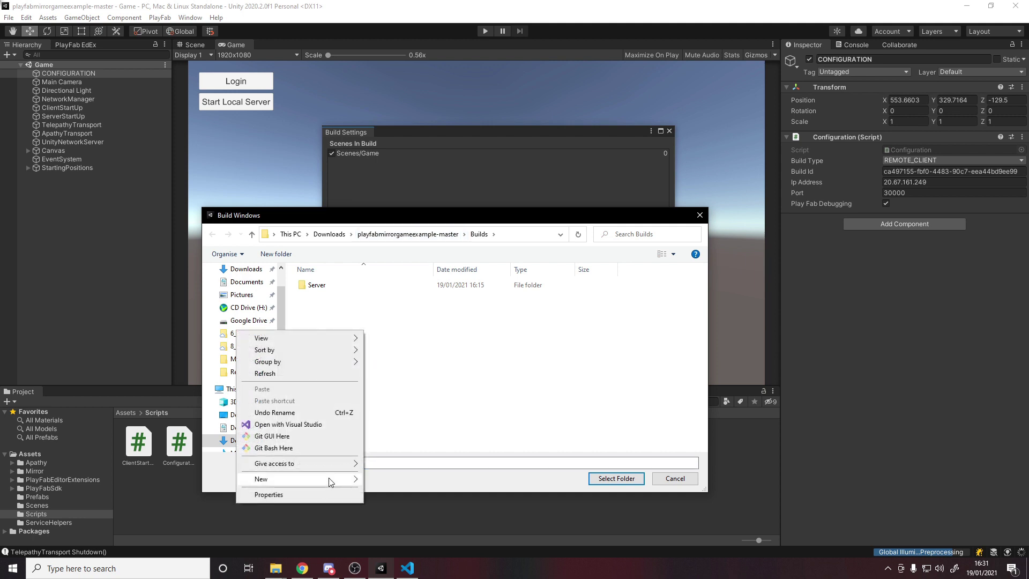
pyautogui.click(406, 377)
pyautogui.write('Client')
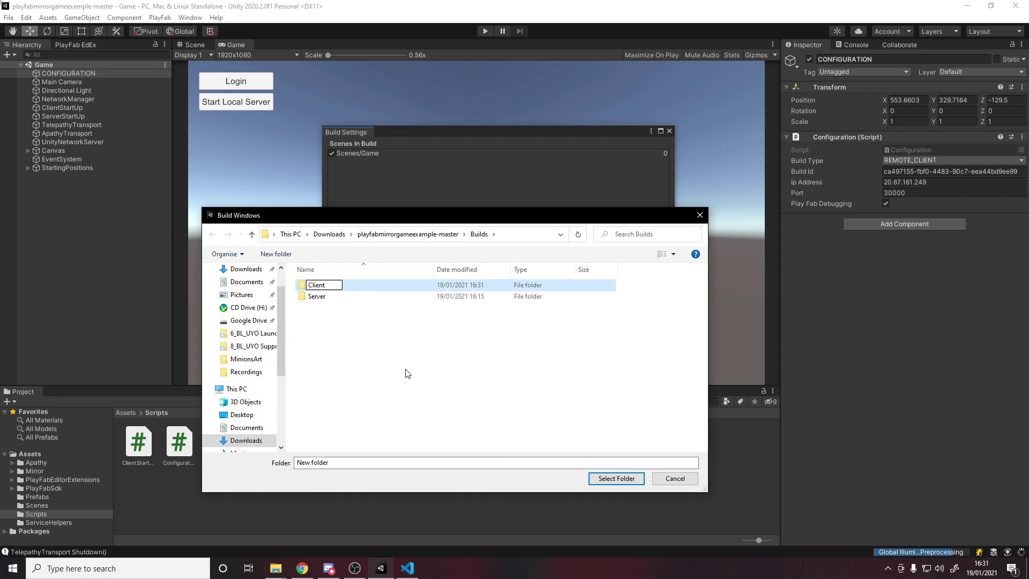
pyautogui.press('Return')
pyautogui.click(616, 478)
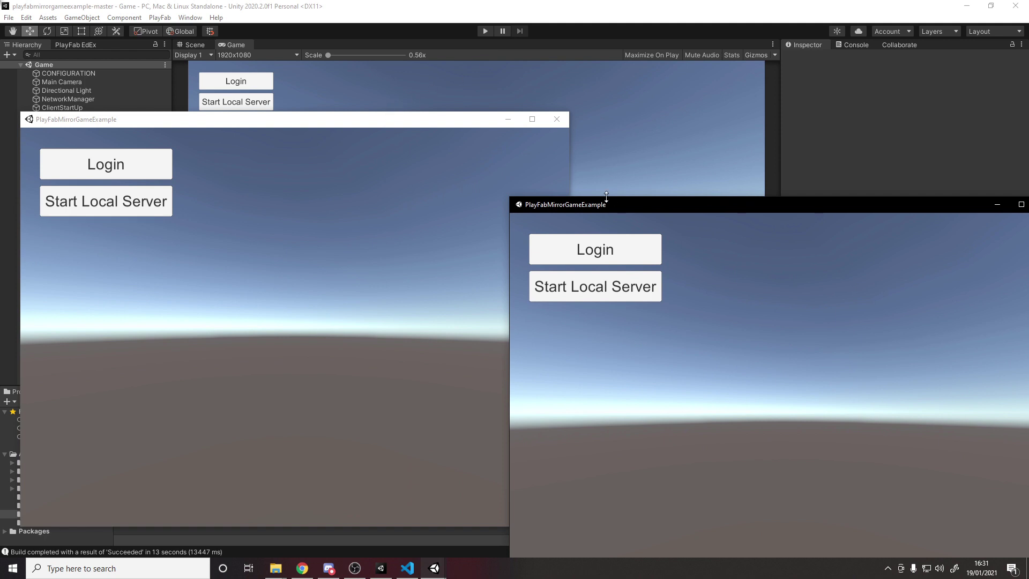
# Step: Arrange the two PlayFabMirrorGameExample windows and log in from the right-hand client
pyautogui.moveTo(583, 205); pyautogui.dragTo(531, 155)
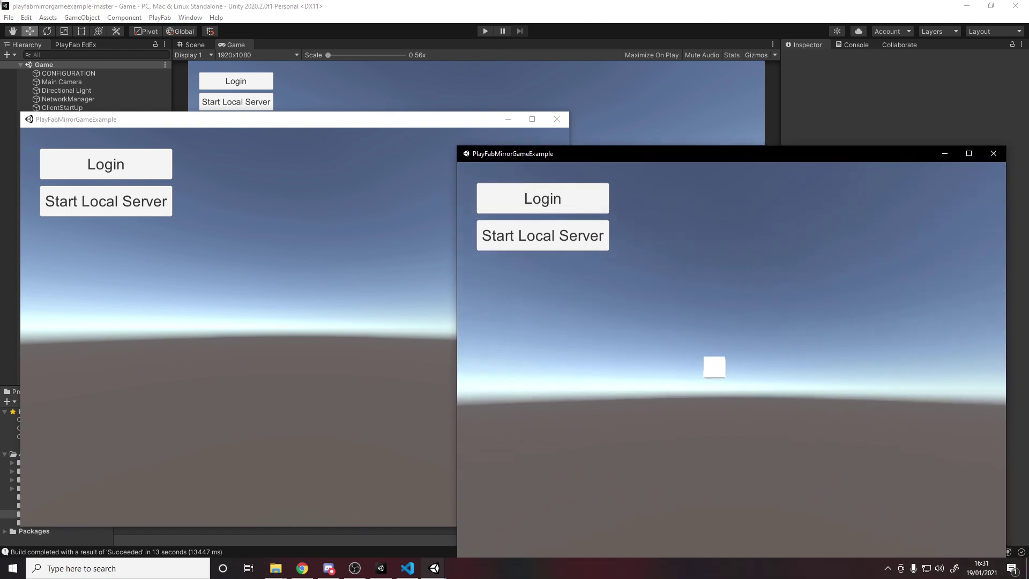
pyautogui.click(137, 177)
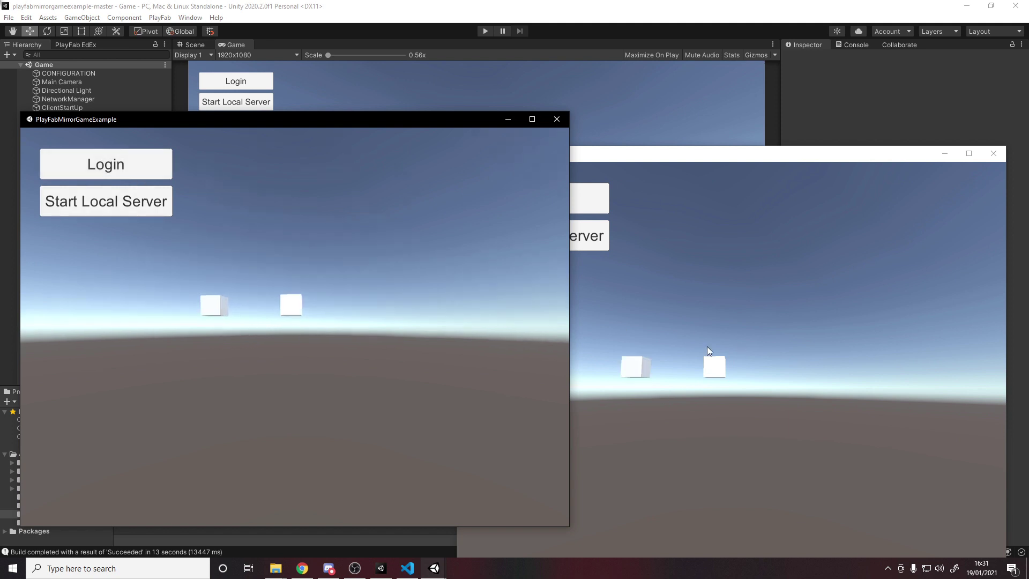
pyautogui.moveTo(465, 123); pyautogui.dragTo(455, 298)
pyautogui.click(590, 156)
pyautogui.moveTo(590, 155); pyautogui.dragTo(603, 179)
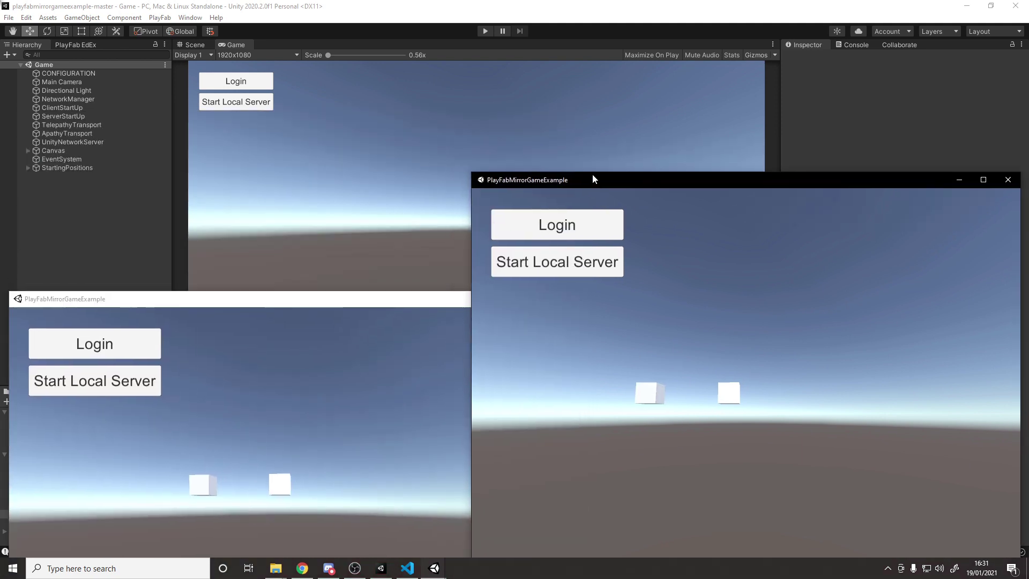
# Step: Play in the editor and log it in as the third client
pyautogui.click(486, 37)
pyautogui.click(486, 35)
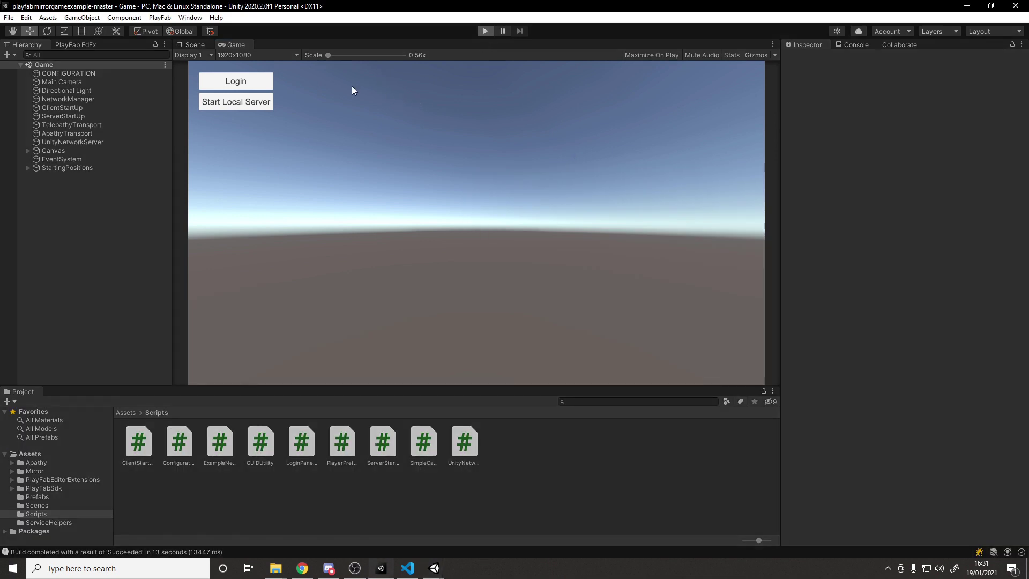
pyautogui.click(248, 85)
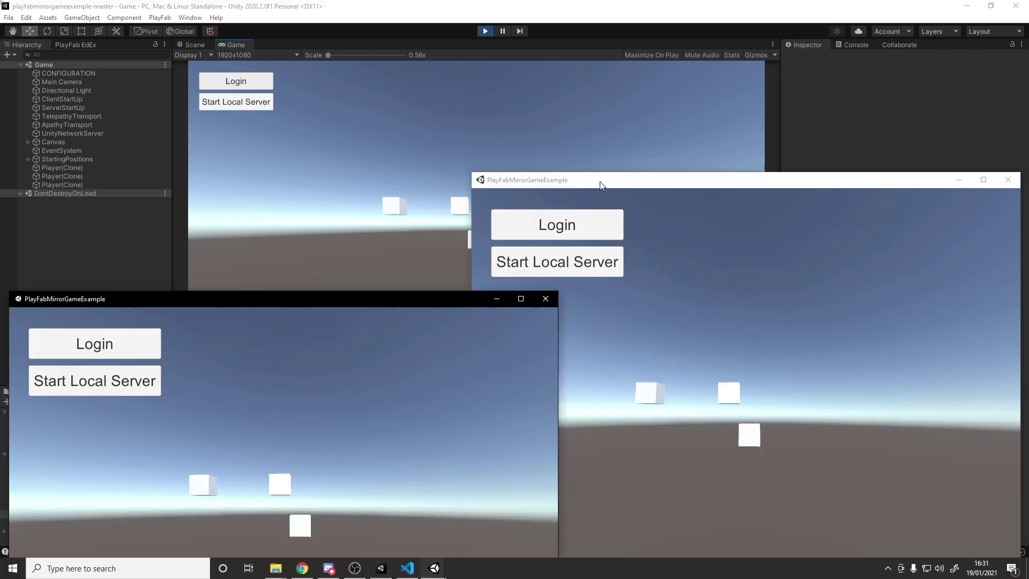
pyautogui.moveTo(602, 184); pyautogui.dragTo(624, 232)
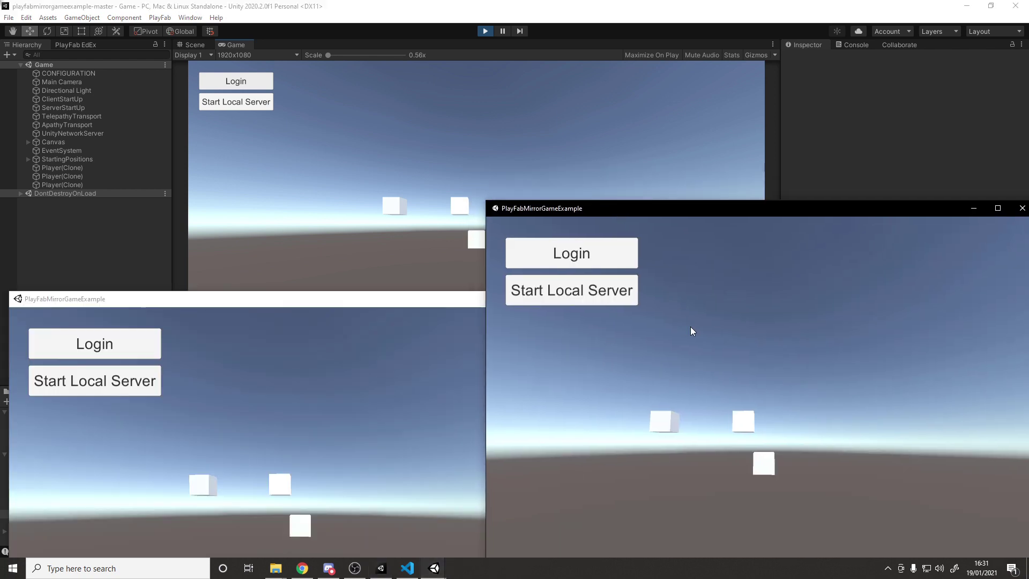